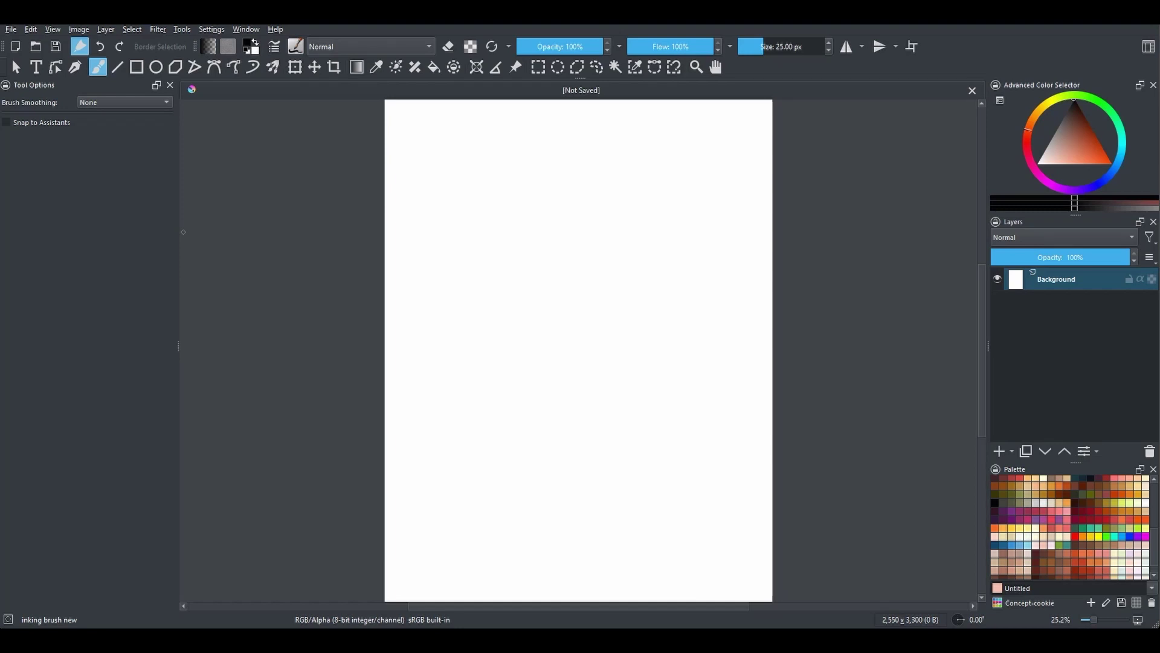
Open the View menu for the blank 2,550 × 3,300 portrait canvas.
click(53, 30)
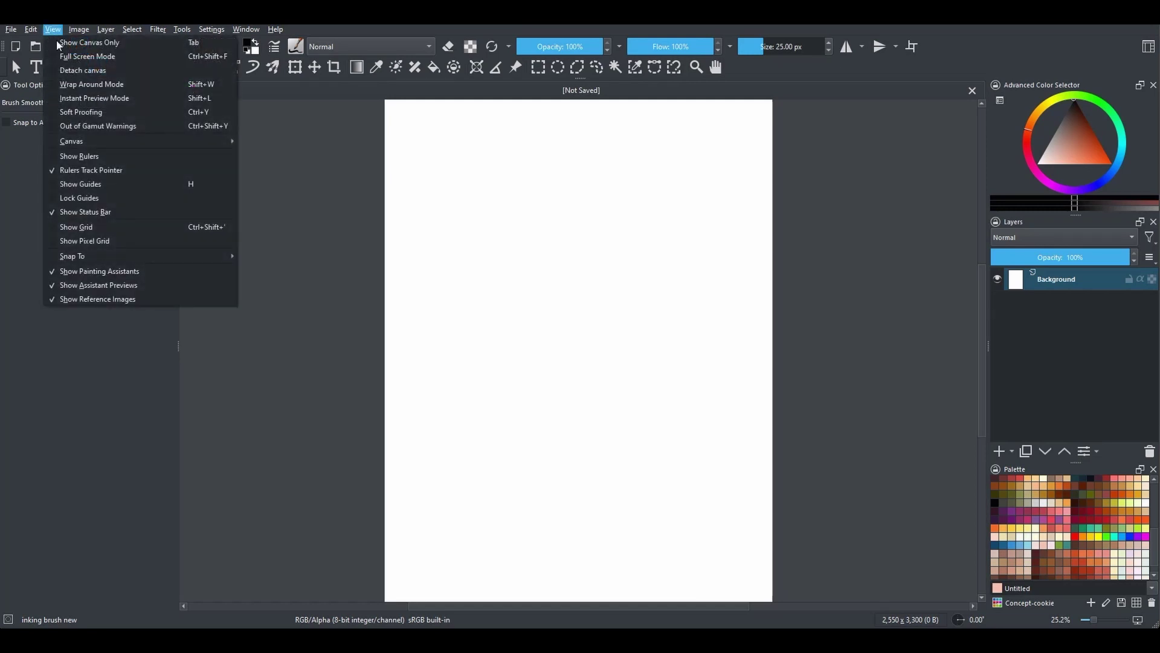
Show the canvas rulers and switch their units to centimetres.
click(49, 156)
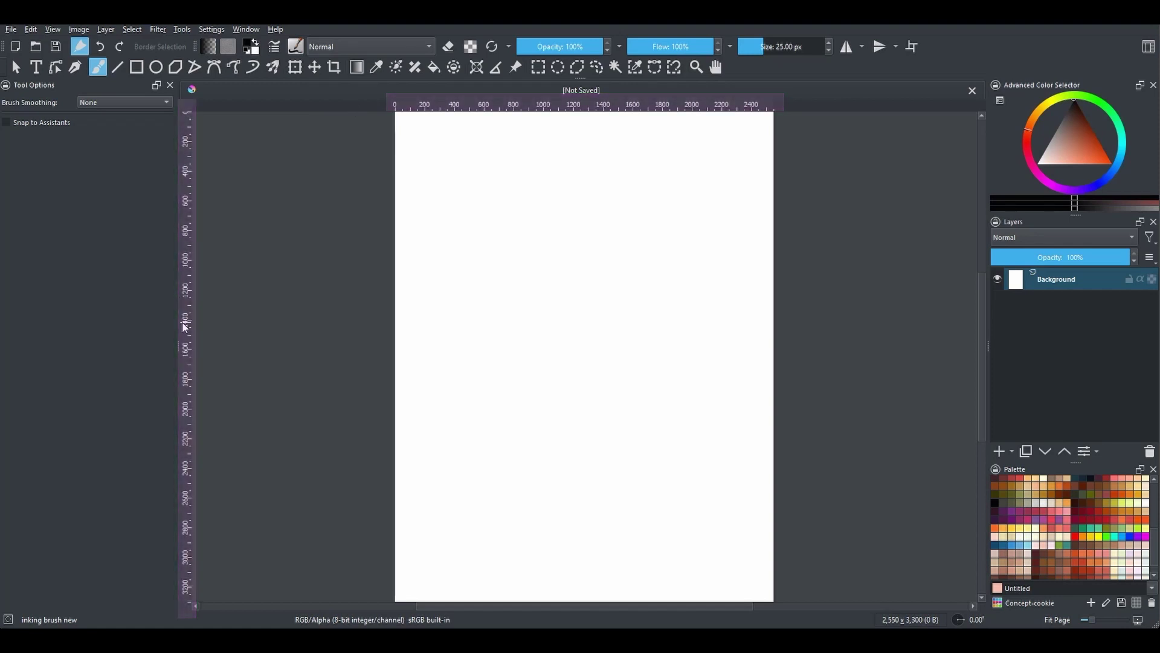
right_click(496, 109)
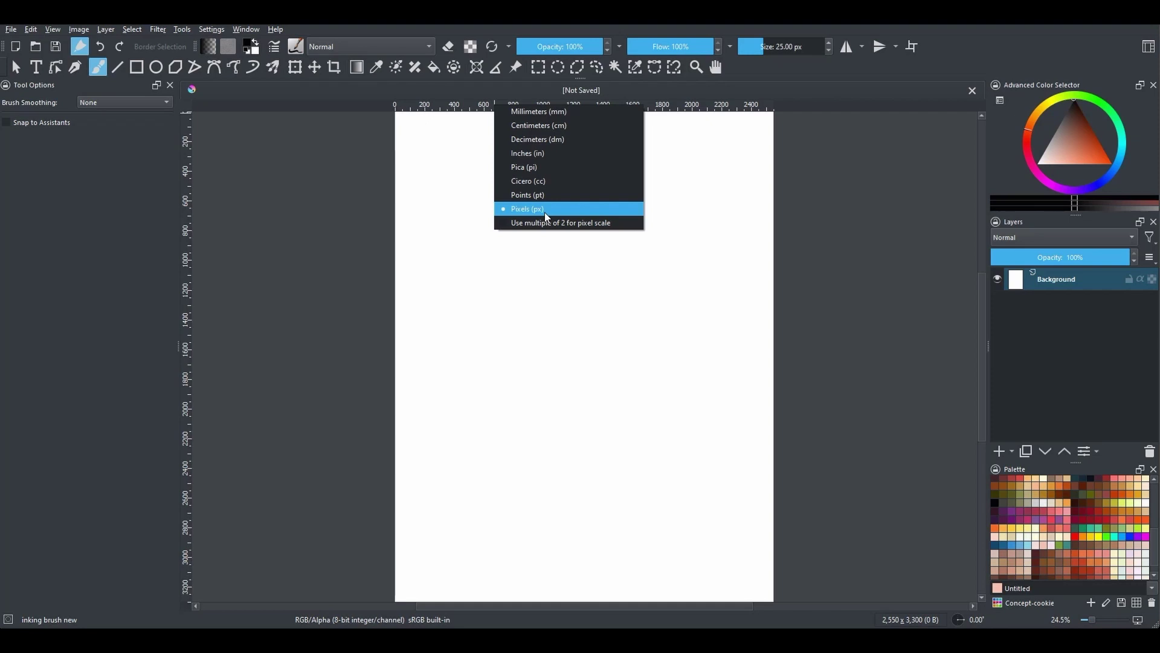
click(533, 126)
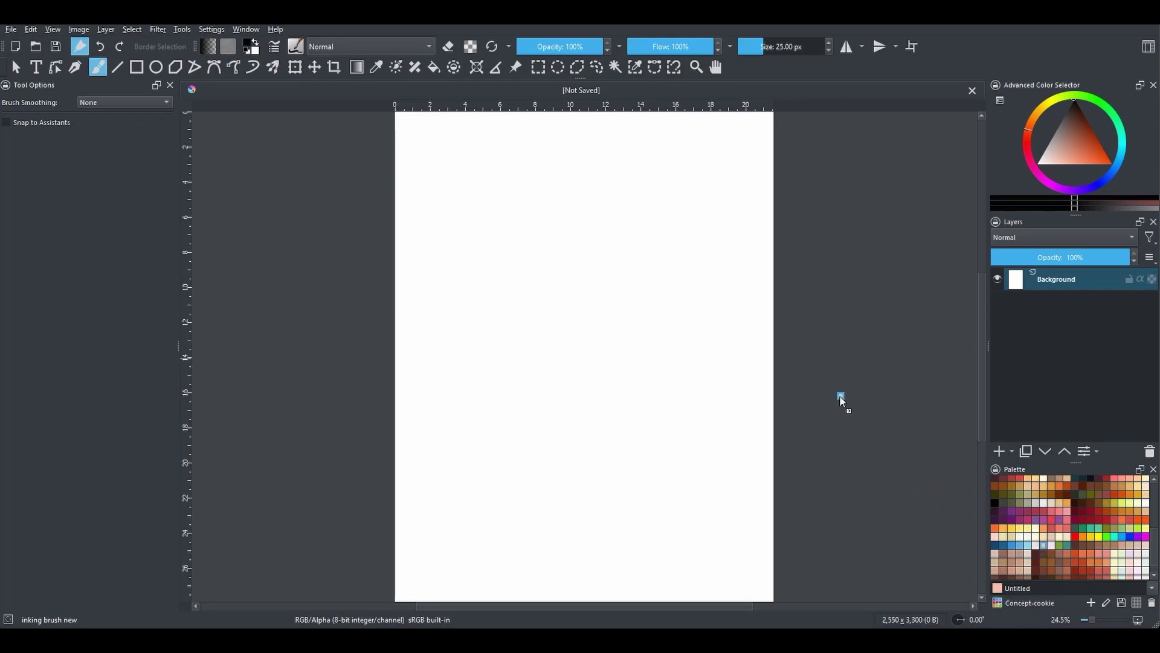
Fill the Background with a palette colour, then dock the Palette panel below Layers.
drag(840, 397, 603, 369)
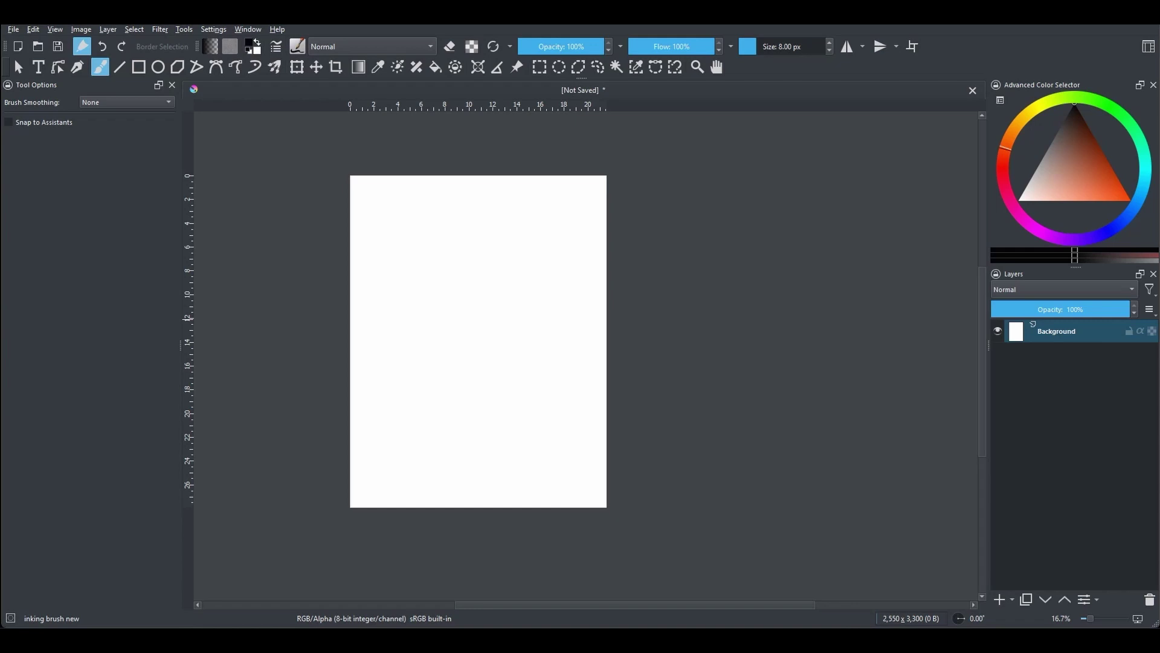
click(214, 30)
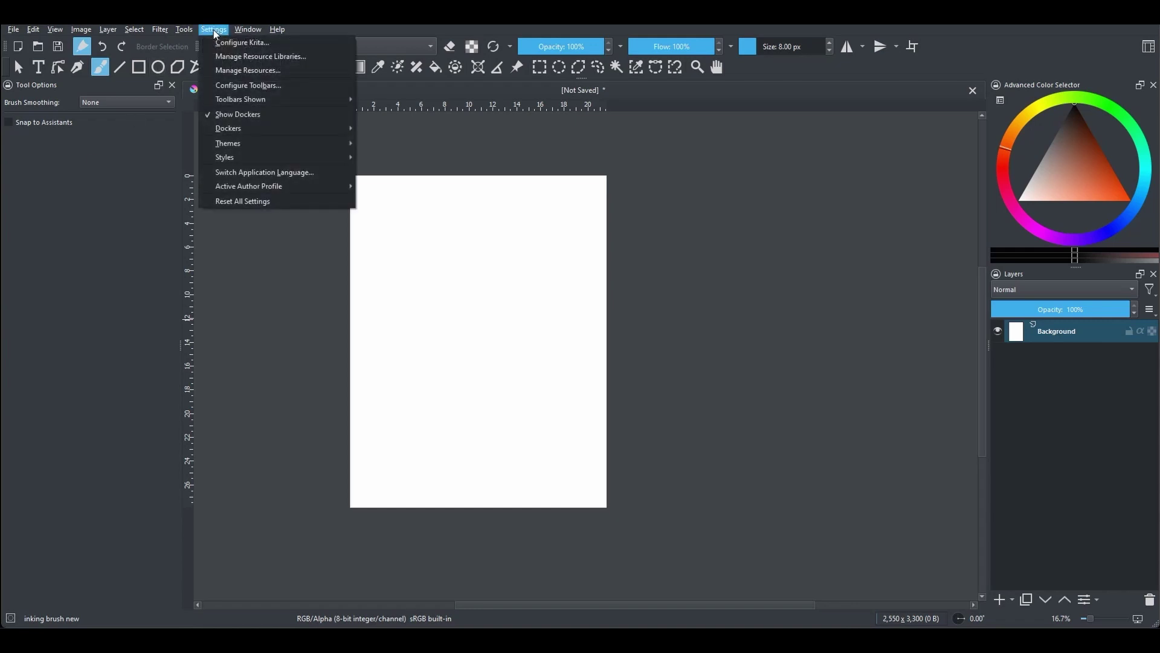
mouse_move(241, 130)
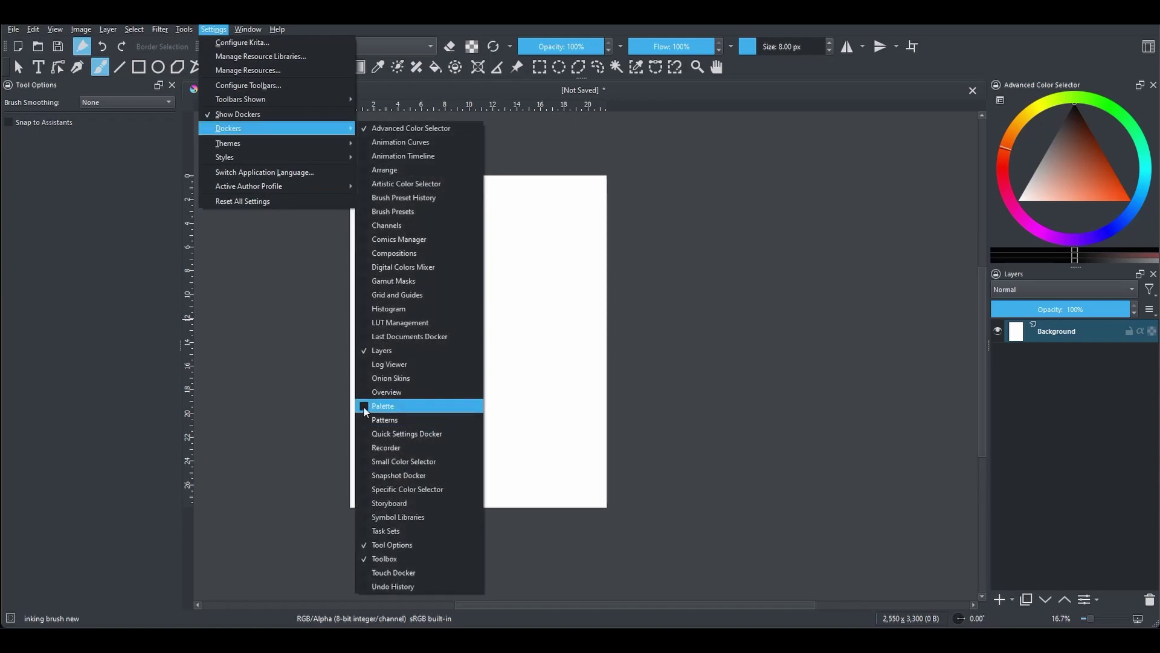
click(382, 406)
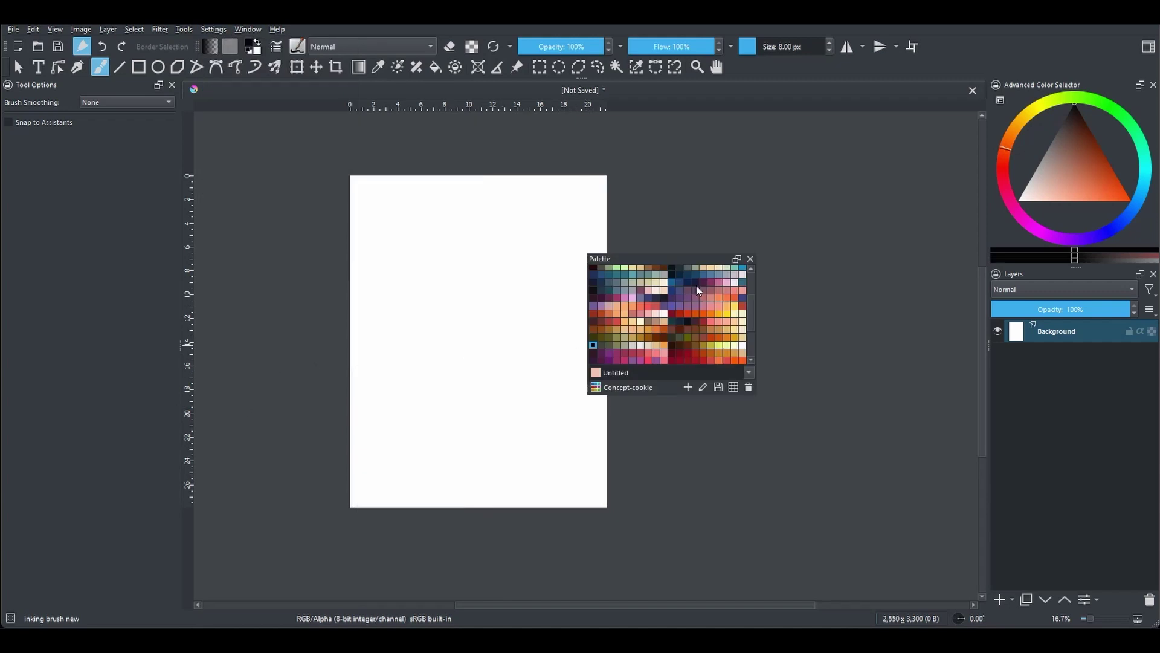
drag(668, 258, 737, 249)
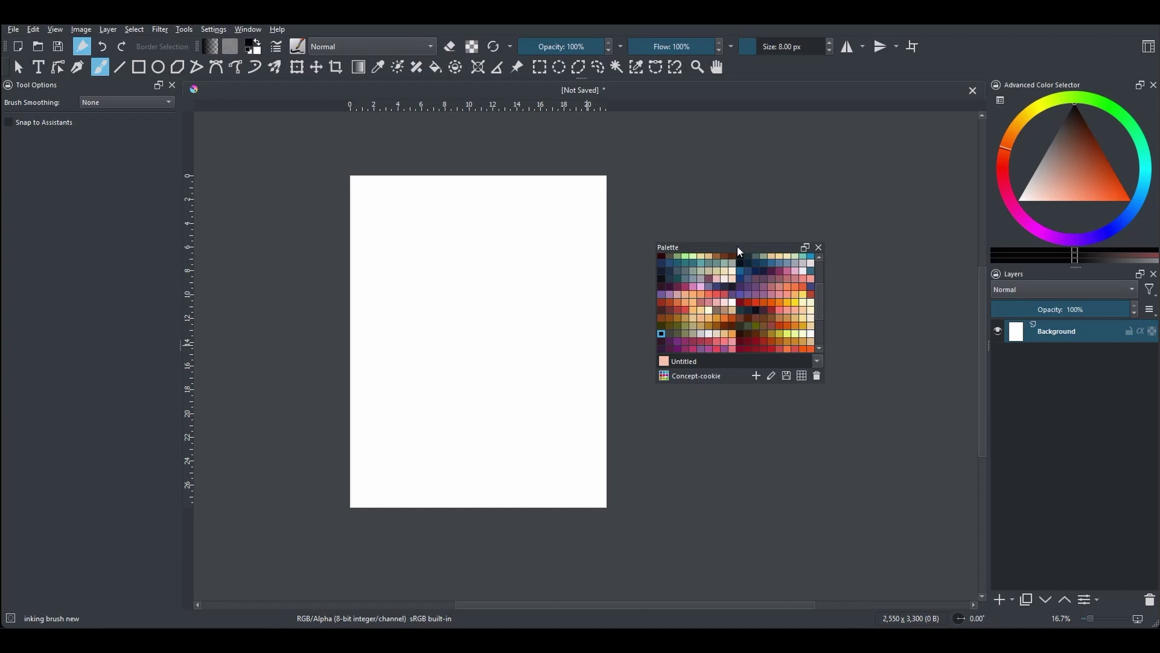
drag(737, 245, 1081, 561)
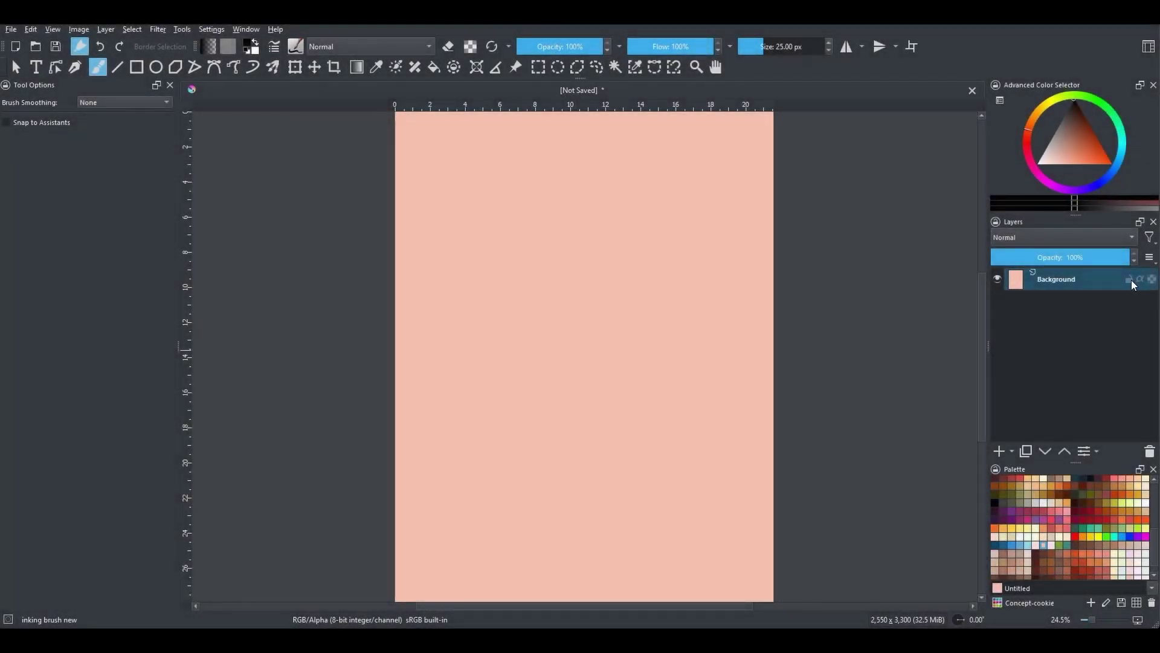
Add a new paint layer above Background and name it 'stripes'.
click(1132, 281)
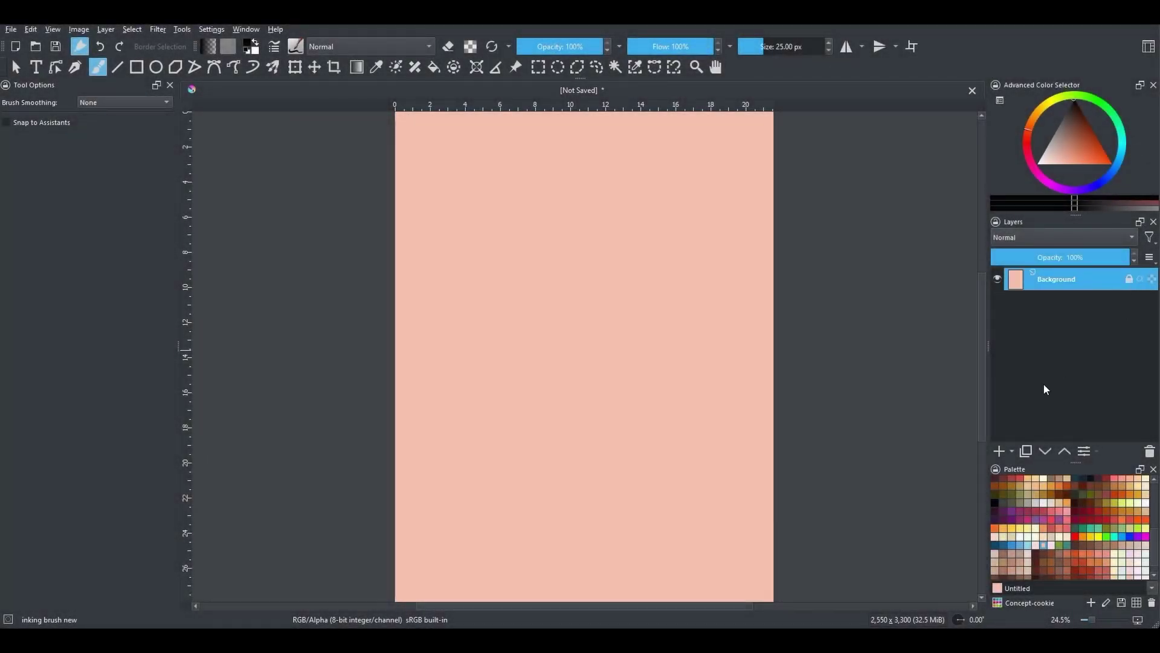
click(999, 451)
key(F2)
key(F2)
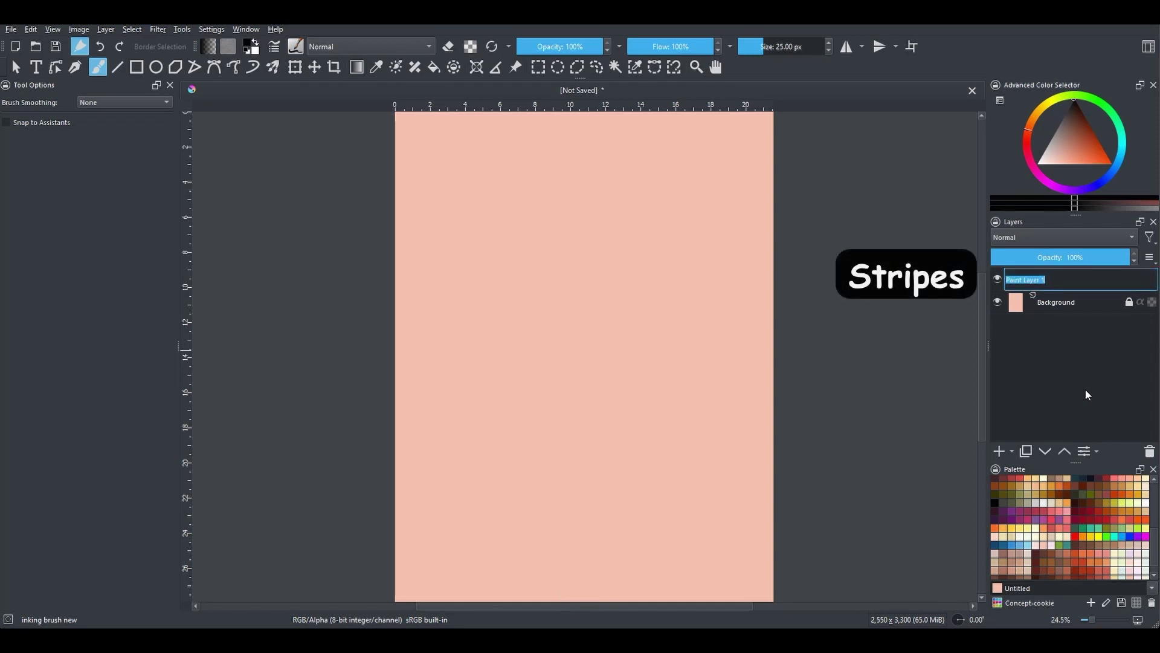
text(stripes)
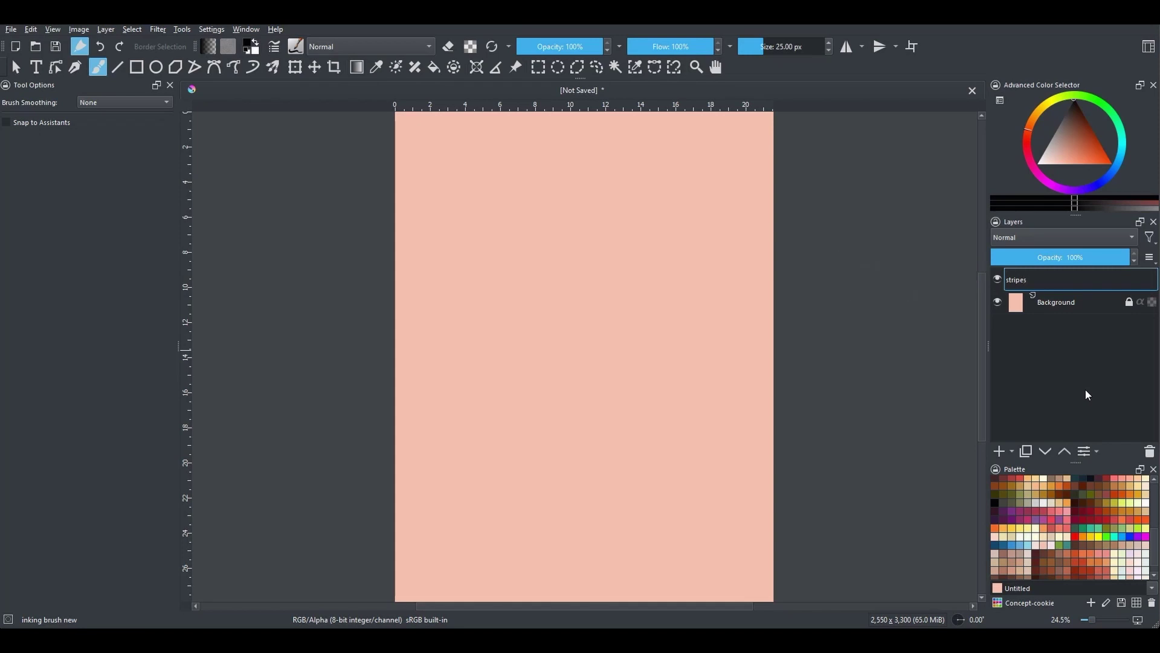
key(Return)
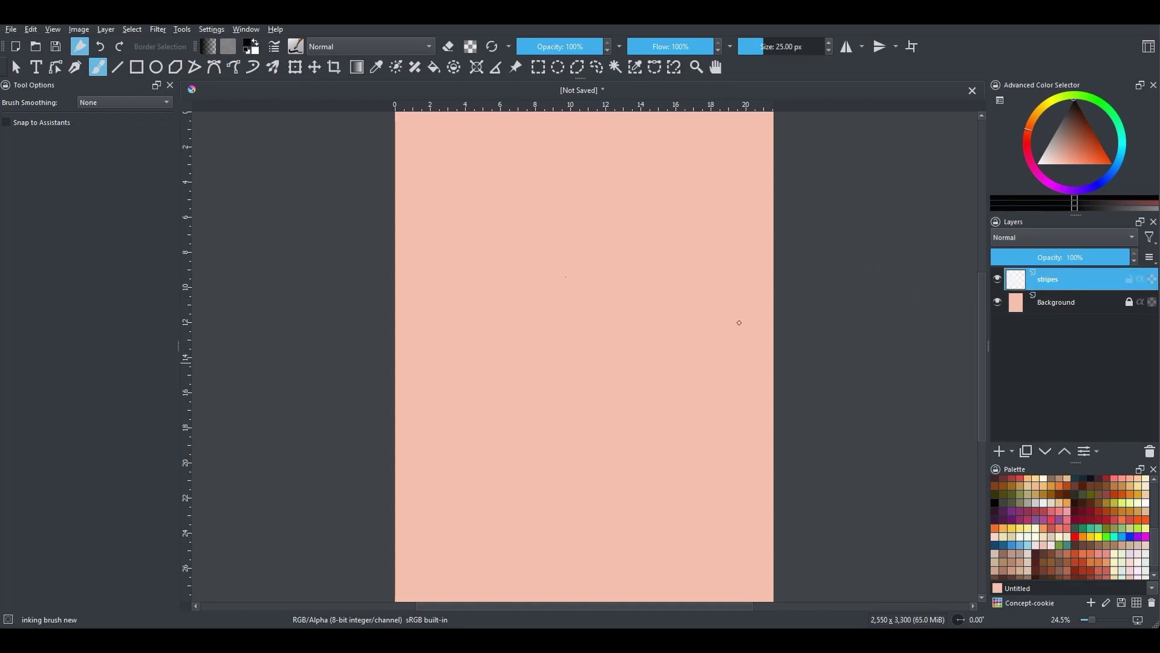
Choose the Ink brush 25 preset at 10 px with a dark brown colour.
click(295, 47)
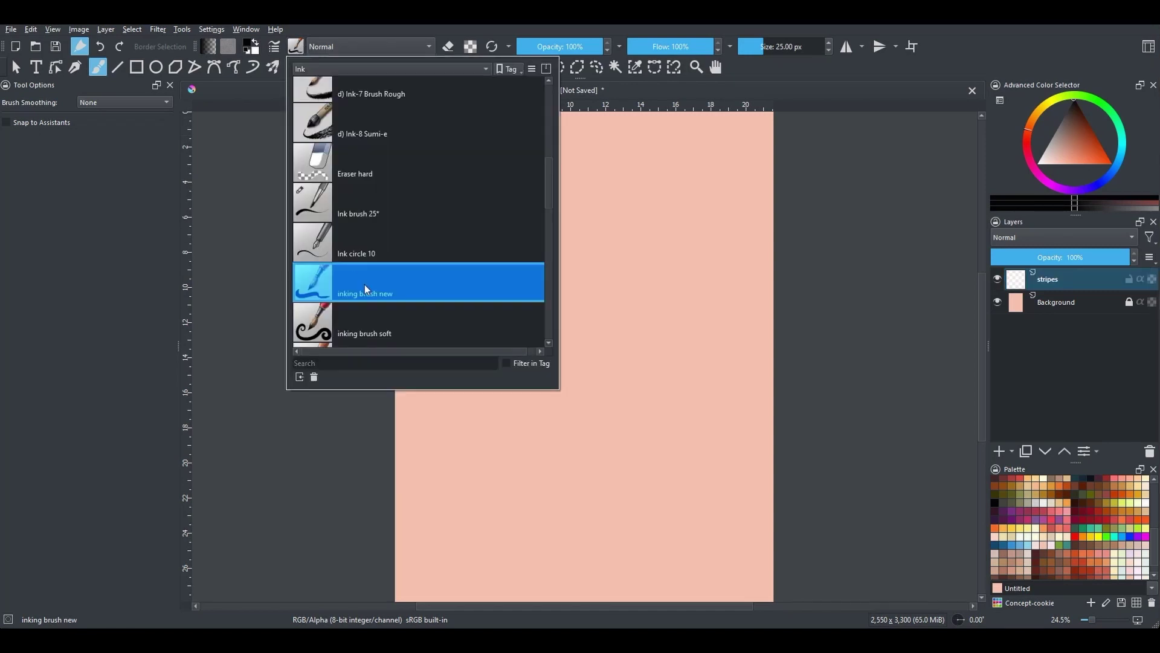
mouse_move(310, 201)
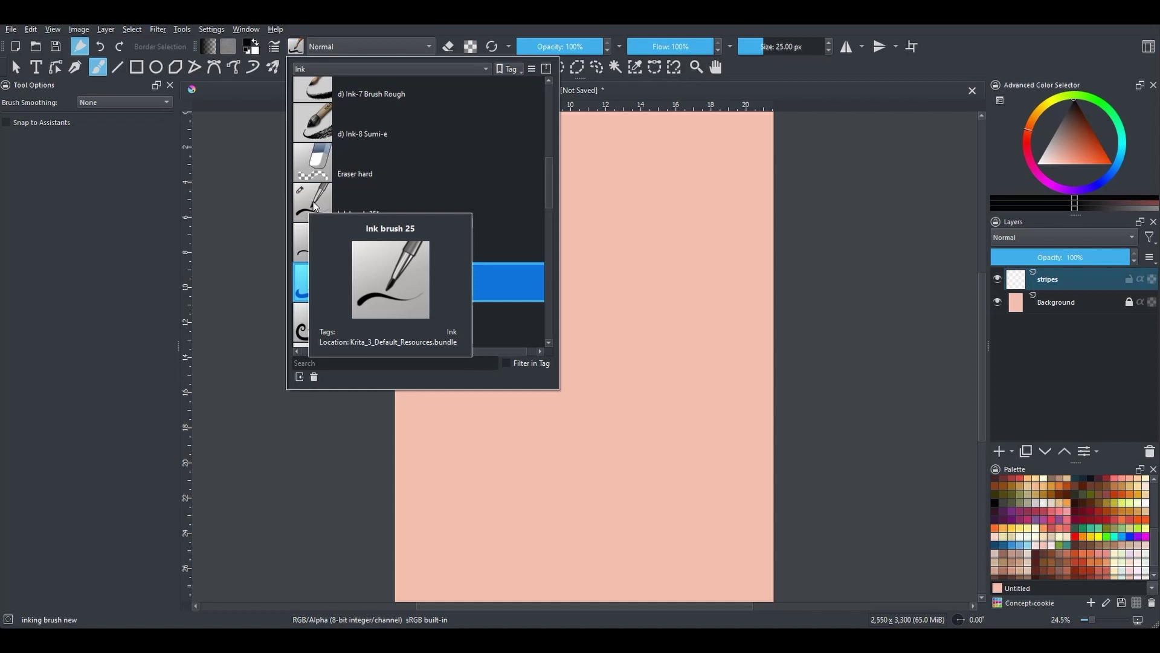
click(314, 206)
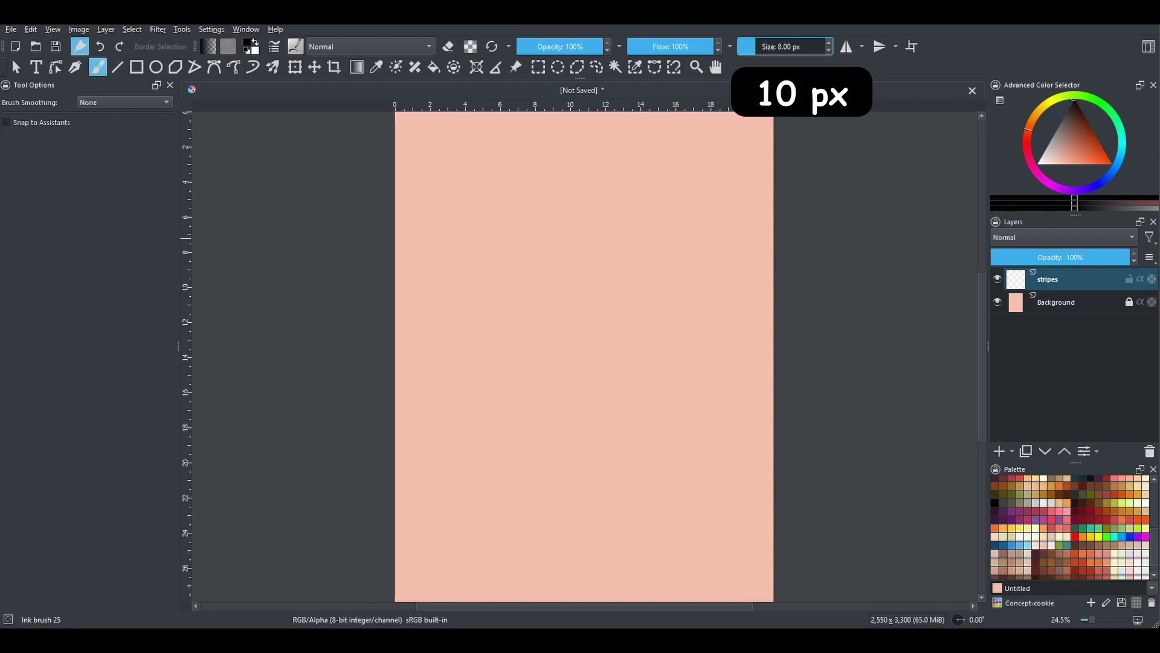
click(771, 48)
drag(772, 47, 755, 47)
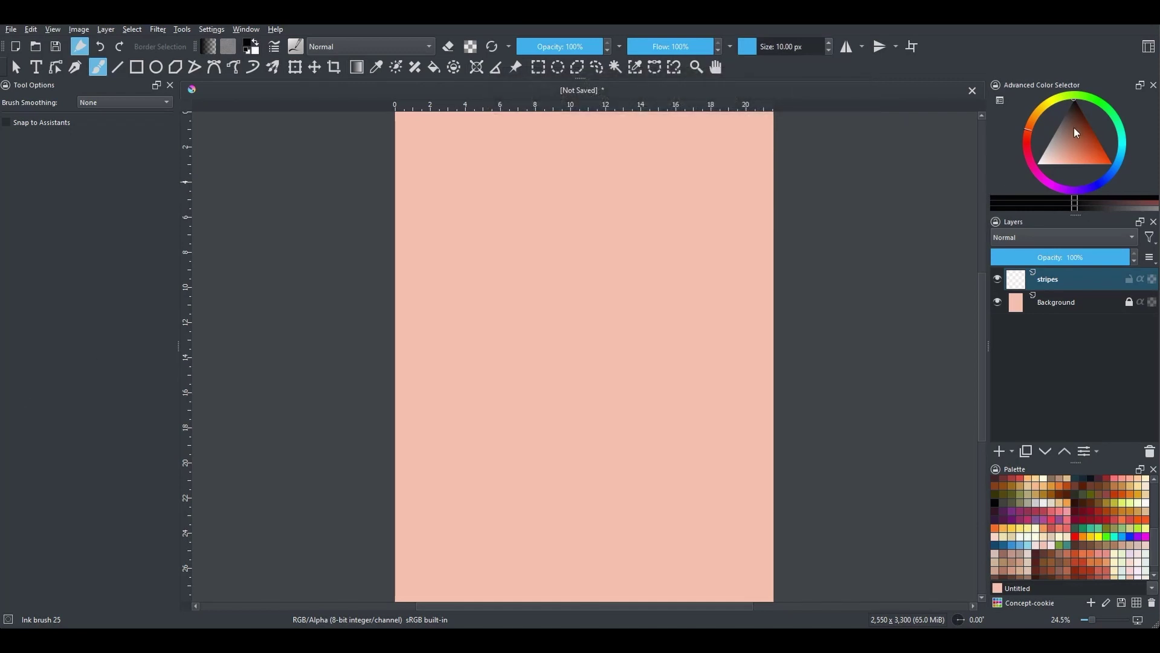
drag(1078, 118, 1078, 114)
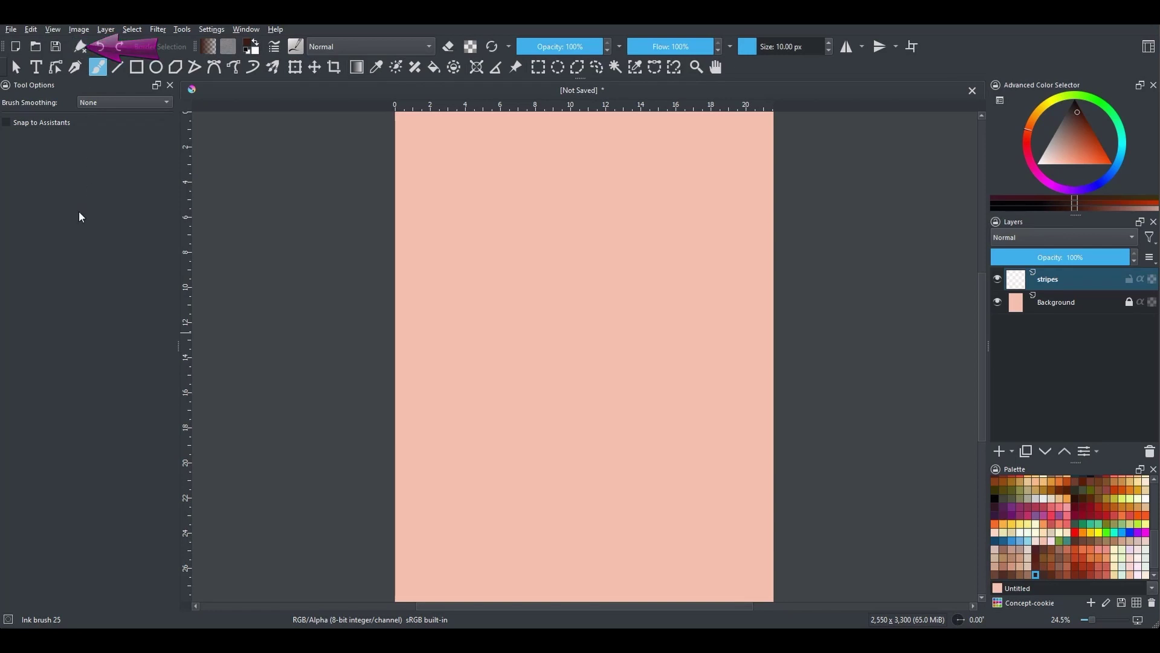
Enable Snap to Assistants and set the Assistant Tool to add a Parallel Ruler.
click(7, 123)
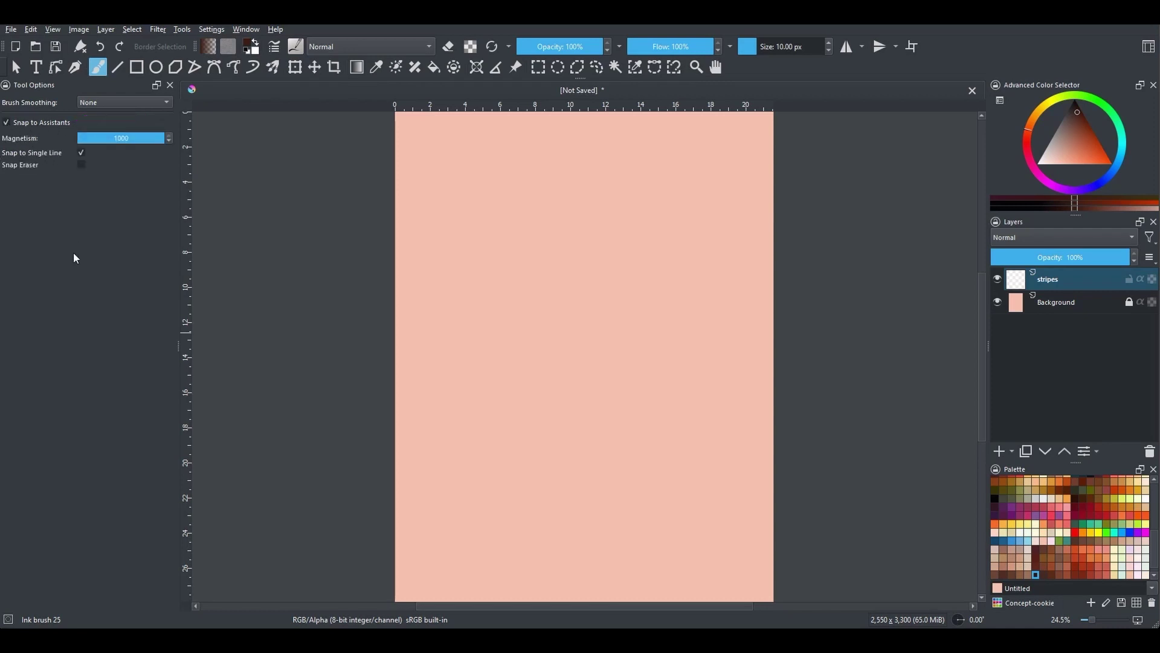
click(476, 67)
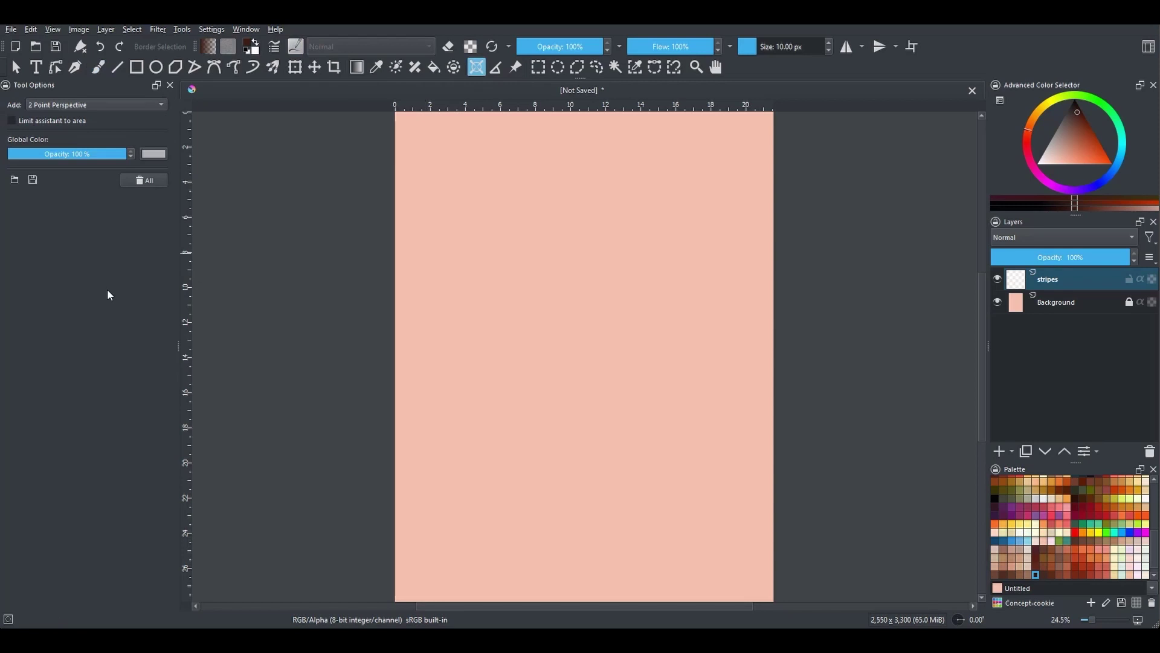
click(162, 106)
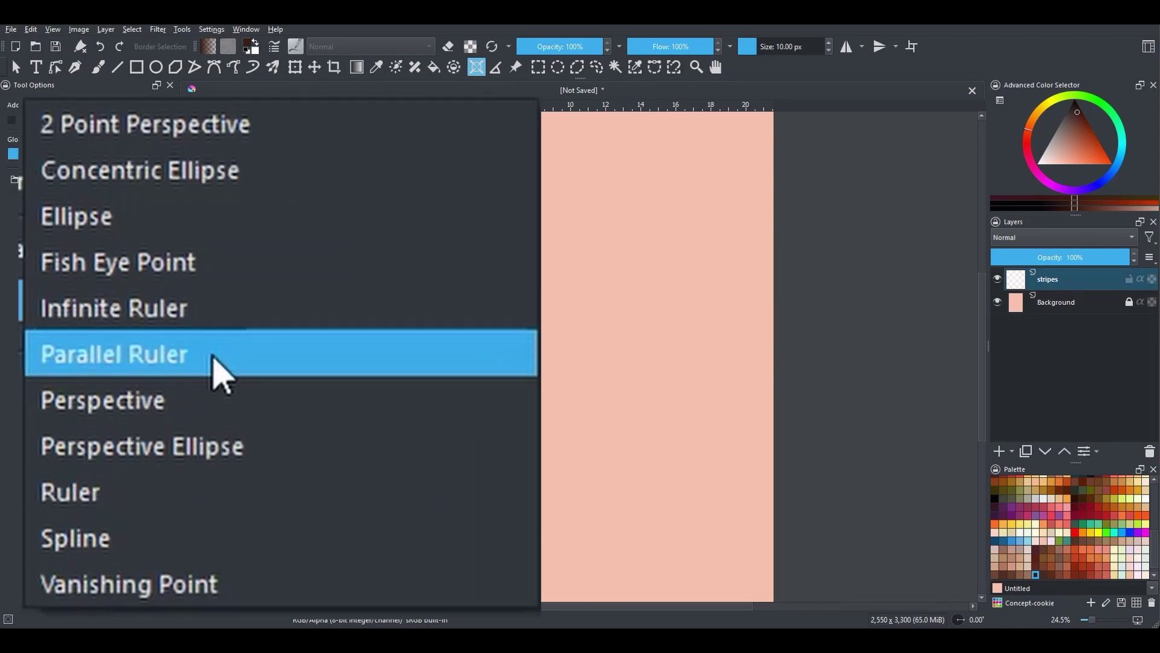
click(72, 163)
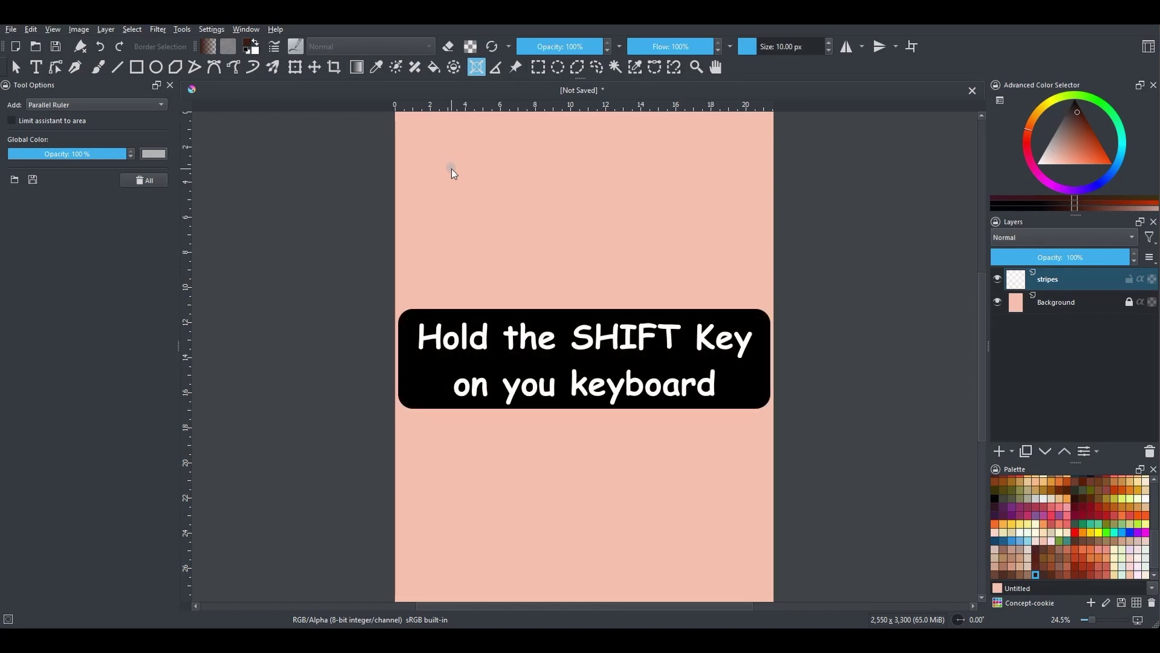
Draw a horizontal parallel ruler and move it just below the top of the page.
drag(451, 168, 630, 170)
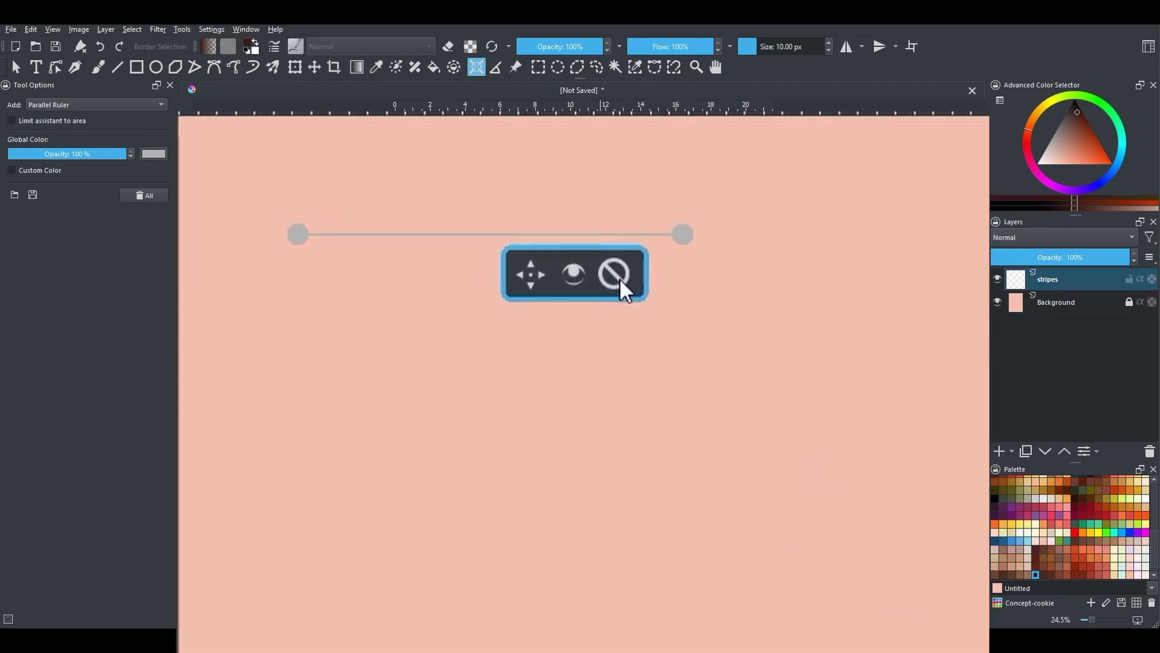
click(571, 273)
click(573, 273)
drag(528, 272, 526, 232)
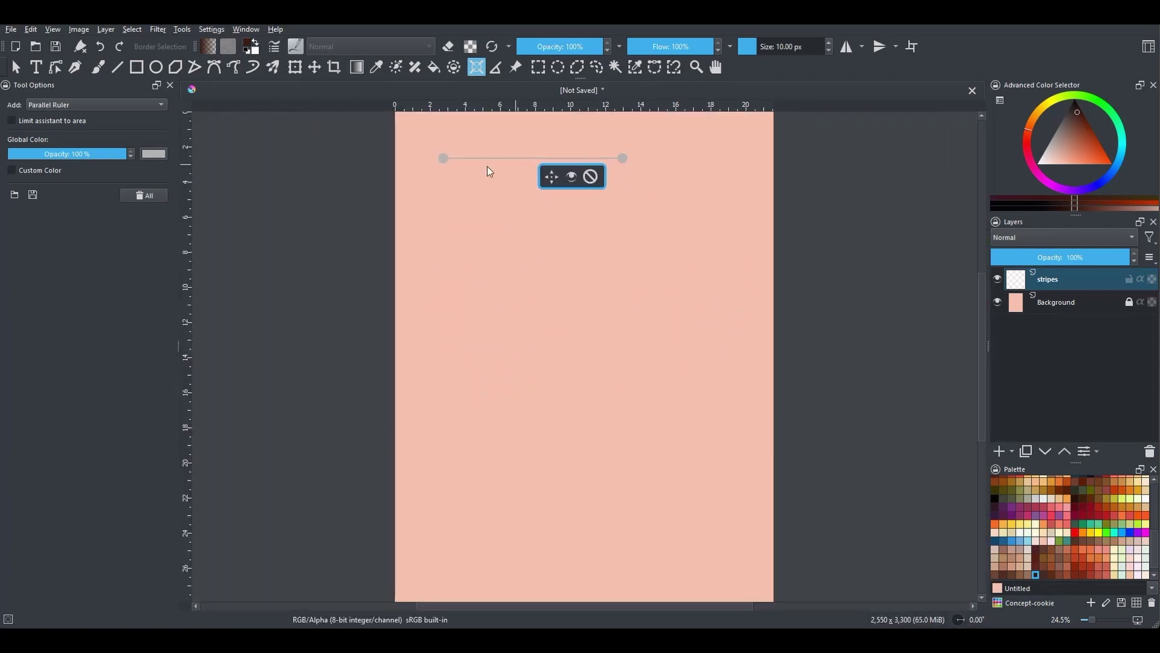
drag(554, 177, 585, 142)
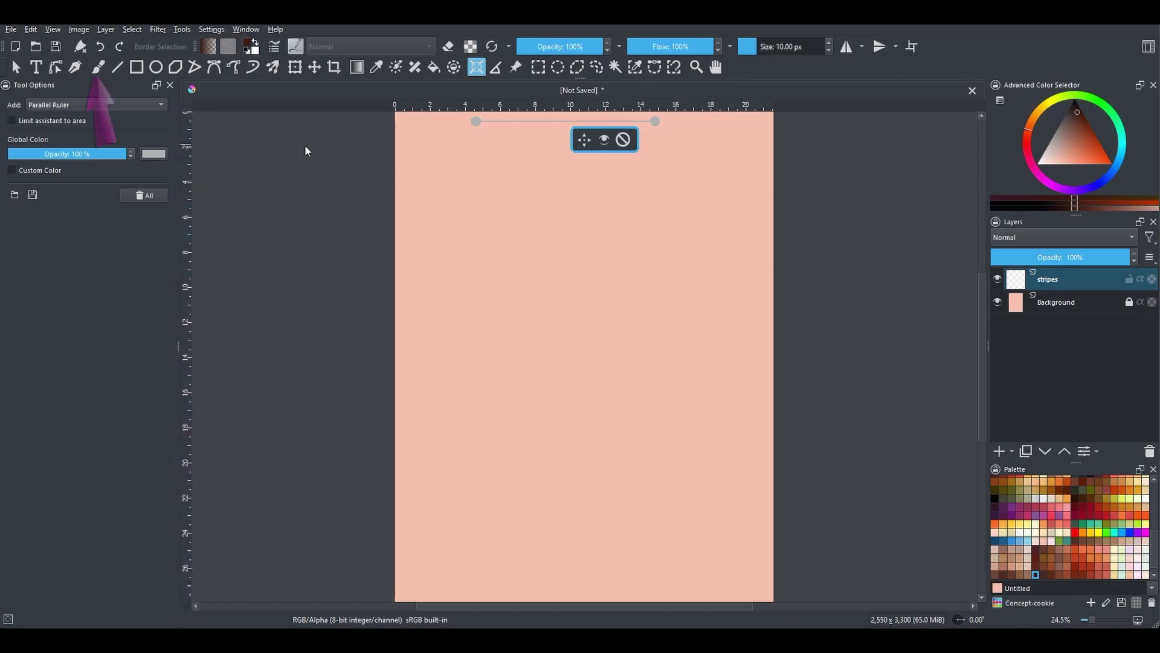
With the freehand brush, draw 13 evenly spaced full-width horizontal lines down the page.
click(98, 71)
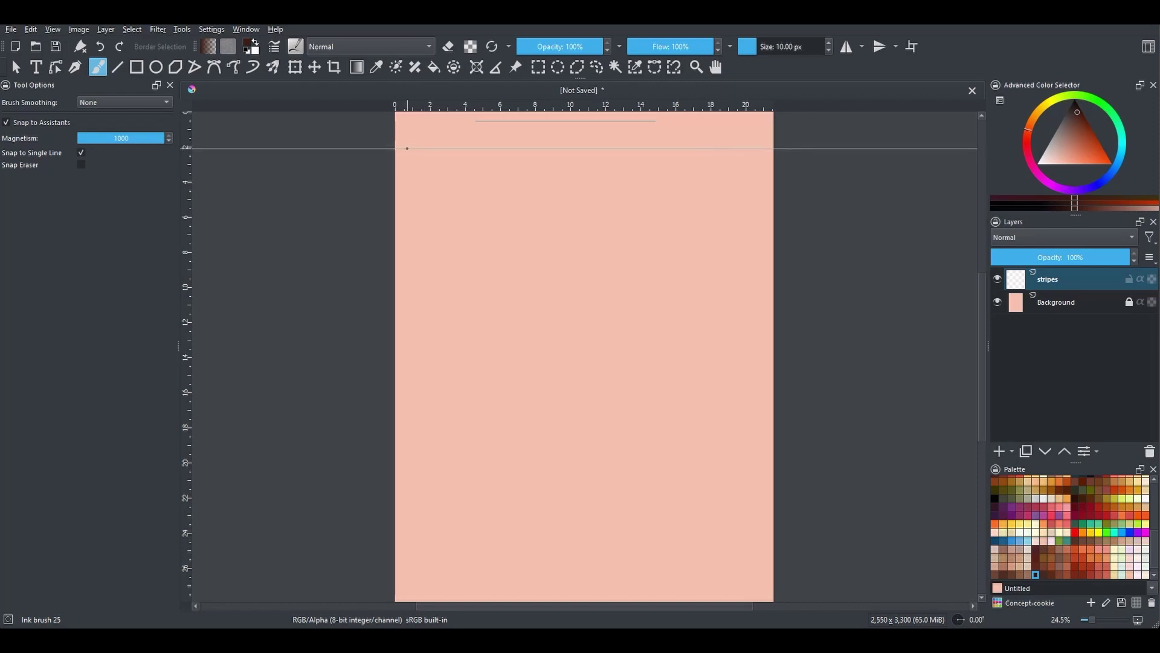
drag(382, 148, 775, 146)
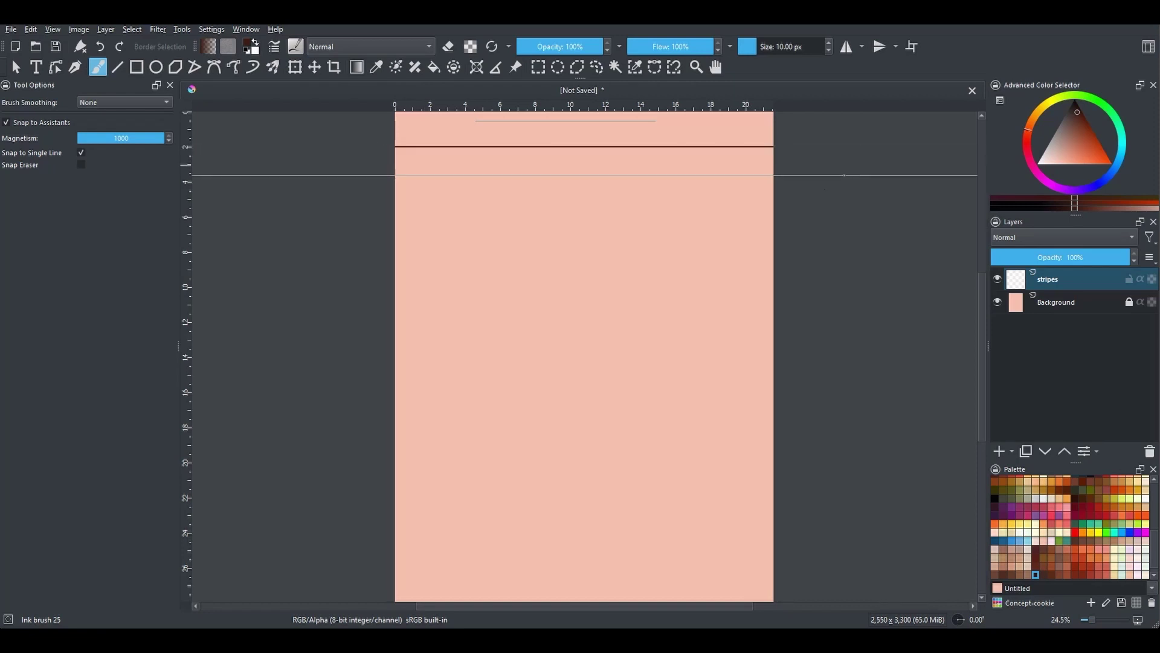
drag(393, 181, 776, 183)
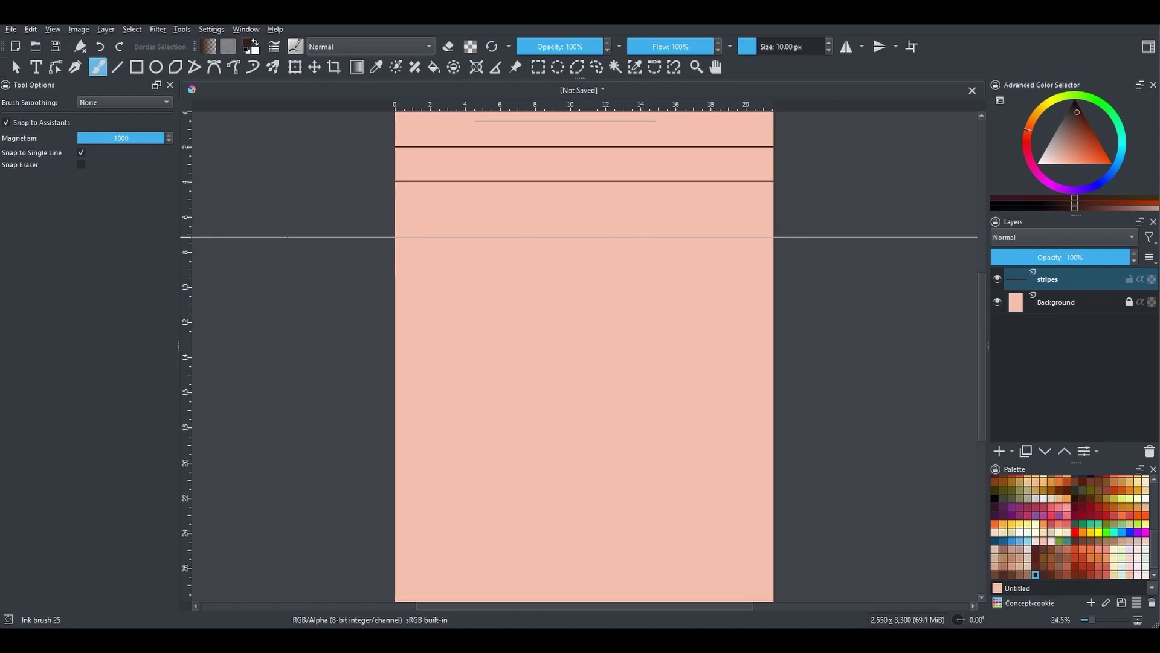
mouse_move(389, 217)
mouse_down()
mouse_move(713, 232)
mouse_move(776, 217)
mouse_up()
drag(392, 253, 776, 253)
drag(391, 289, 776, 289)
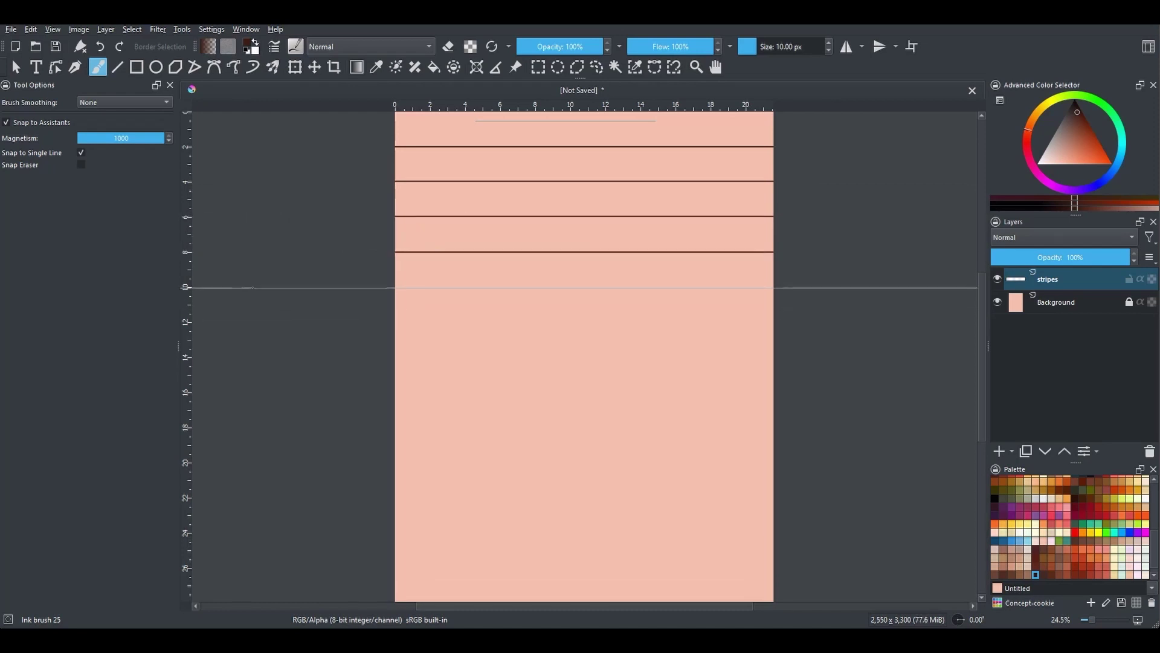
drag(263, 323, 779, 323)
drag(263, 359, 778, 358)
drag(263, 393, 778, 393)
drag(263, 429, 778, 428)
drag(263, 463, 778, 462)
drag(263, 498, 778, 498)
drag(263, 533, 778, 532)
drag(263, 568, 778, 567)
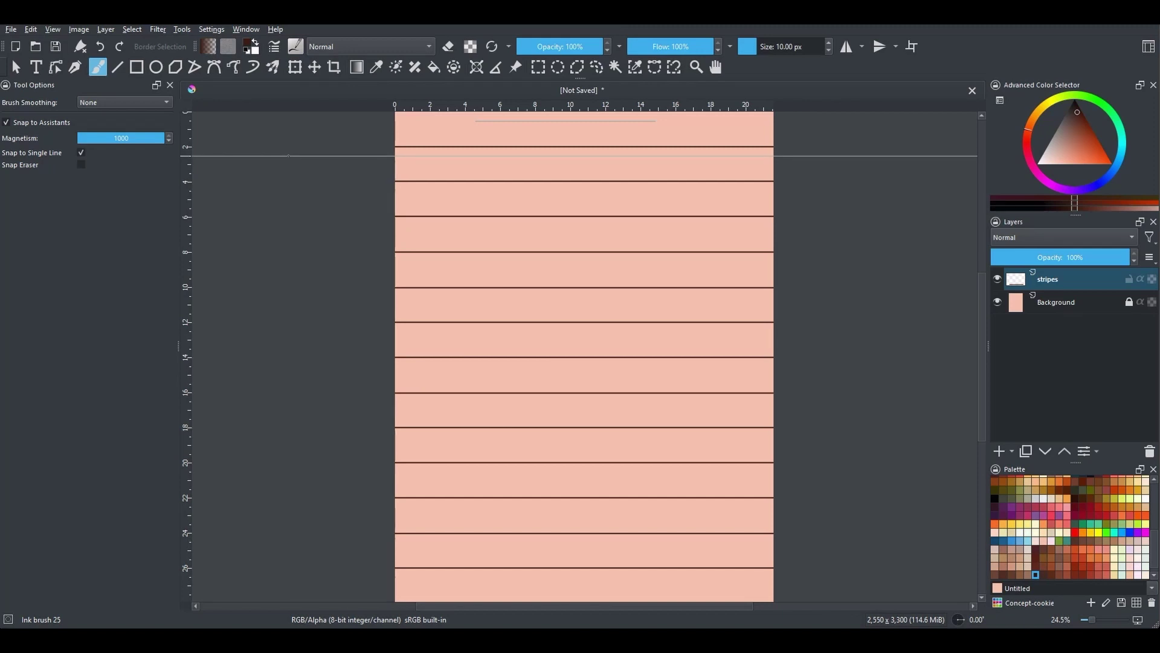
Add a second line just below seven of them to form thin bands.
drag(288, 156, 780, 156)
drag(392, 226, 779, 226)
drag(386, 296, 779, 296)
drag(387, 367, 779, 366)
drag(387, 437, 780, 436)
drag(387, 507, 780, 507)
drag(225, 577, 779, 578)
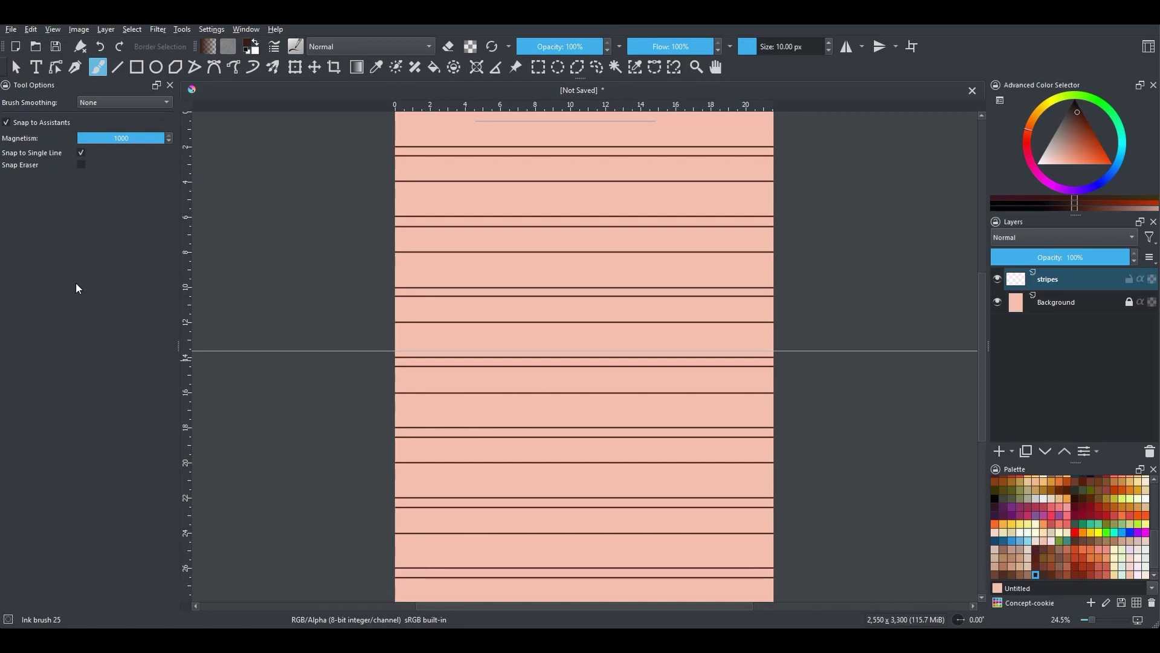
click(476, 67)
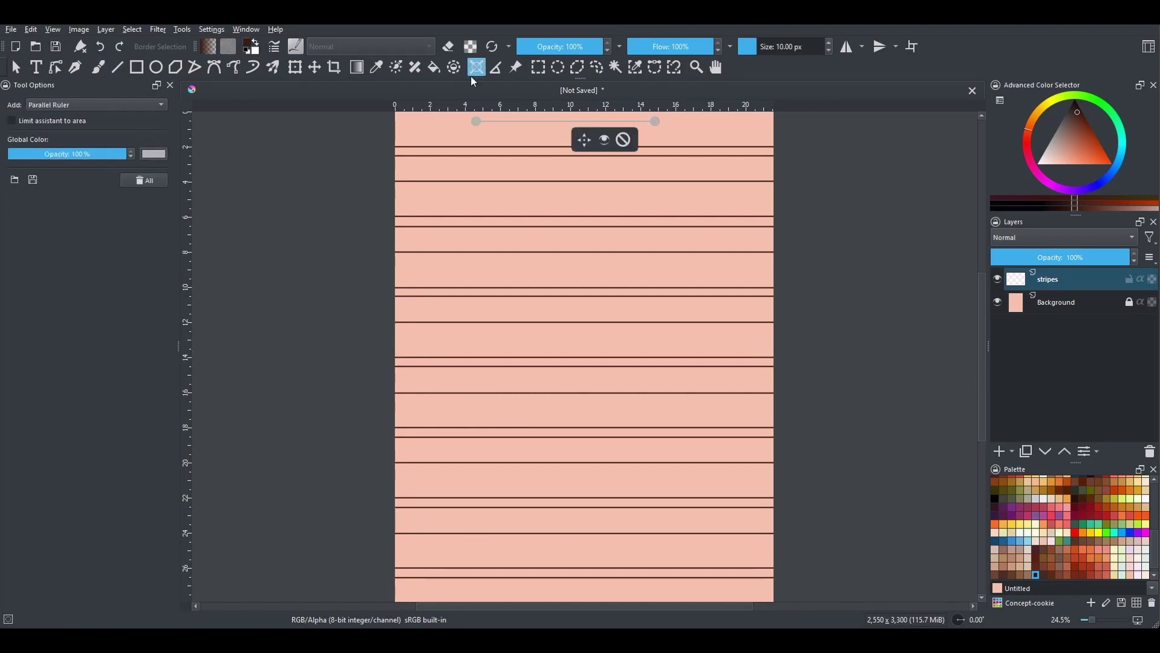
Delete the parallel ruler and set the Contiguous Selection tool to Add mode.
click(623, 140)
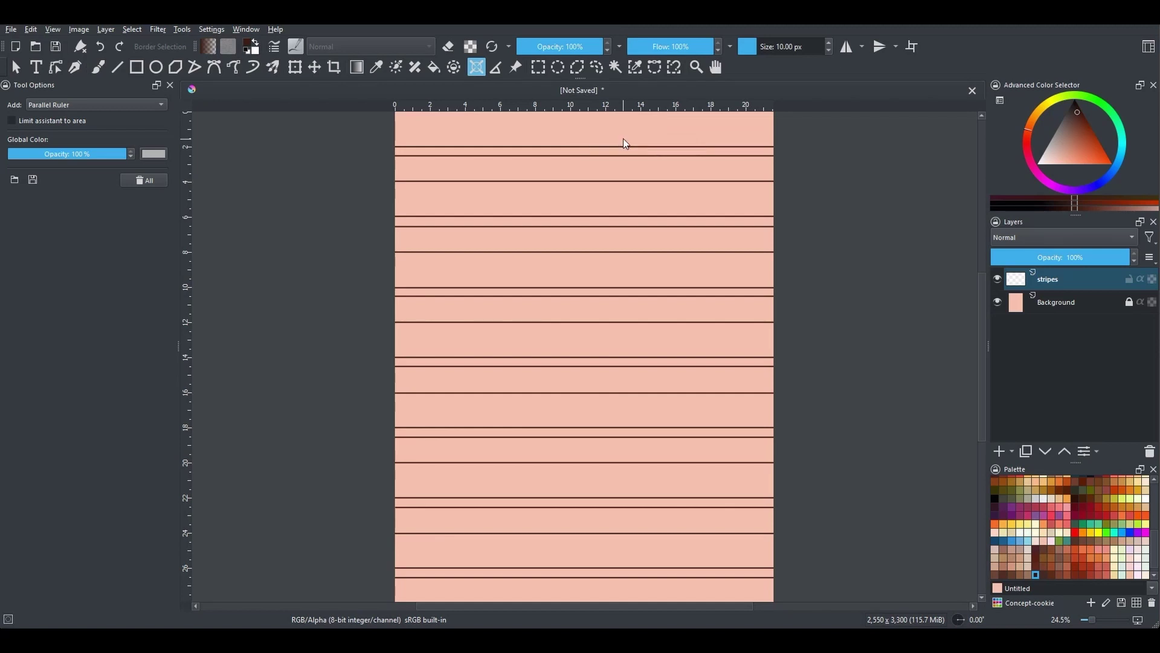
click(618, 68)
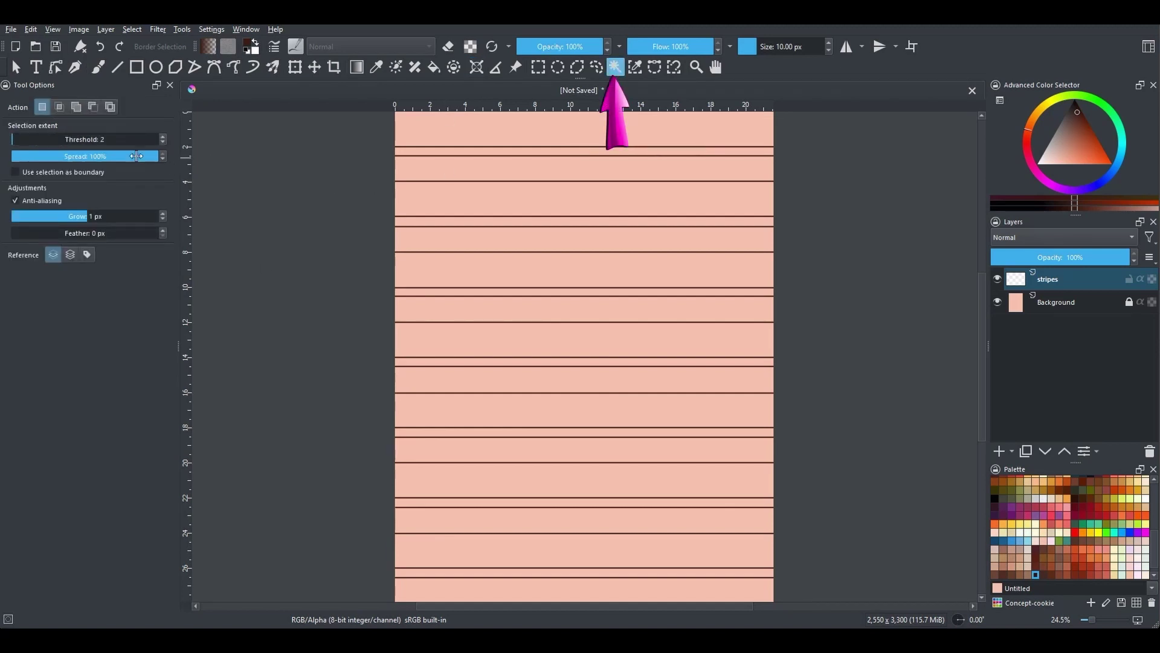
click(76, 107)
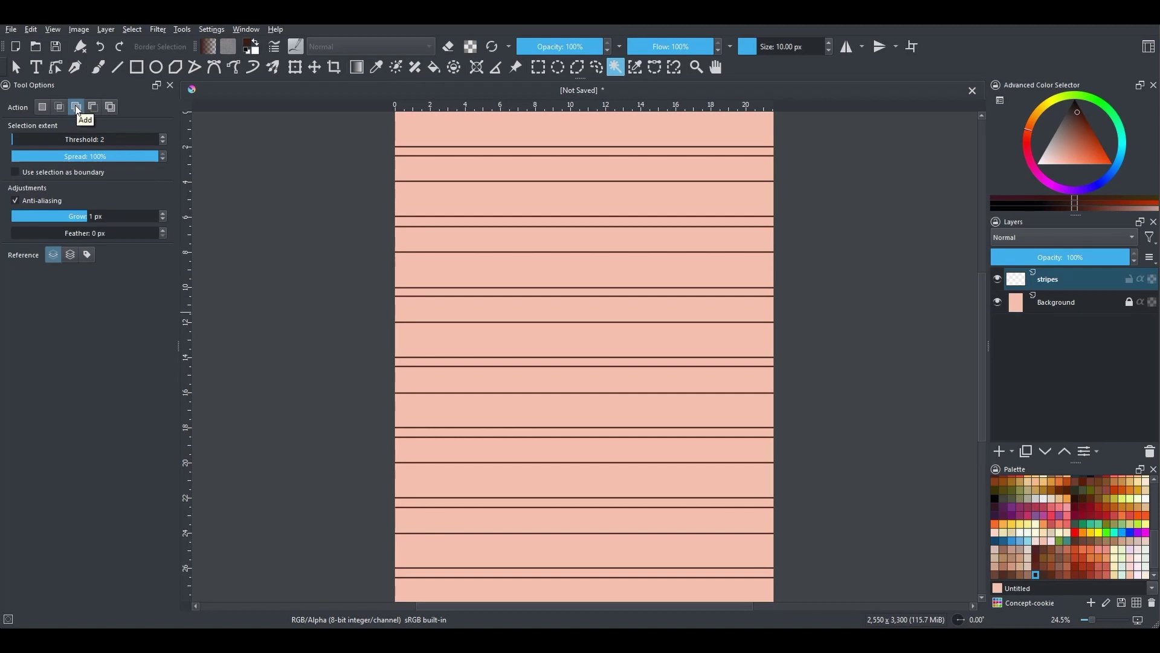
Select all seven thin bands, fill them with dark brown, then deselect.
click(518, 154)
click(537, 223)
click(547, 293)
click(552, 362)
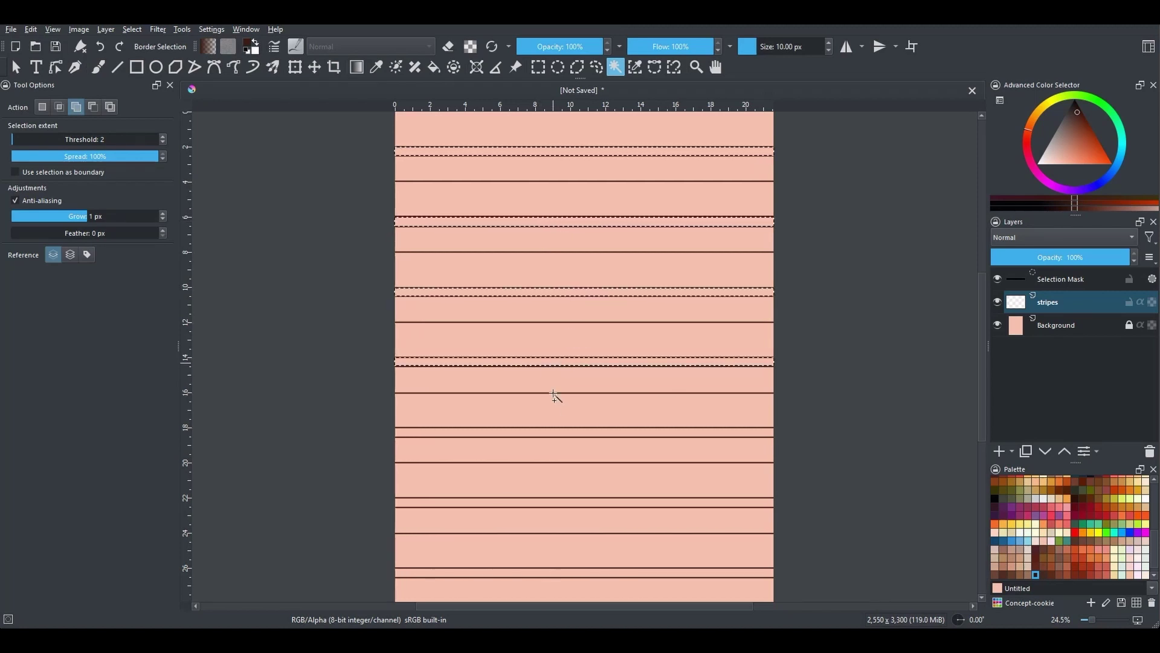
click(559, 432)
click(568, 499)
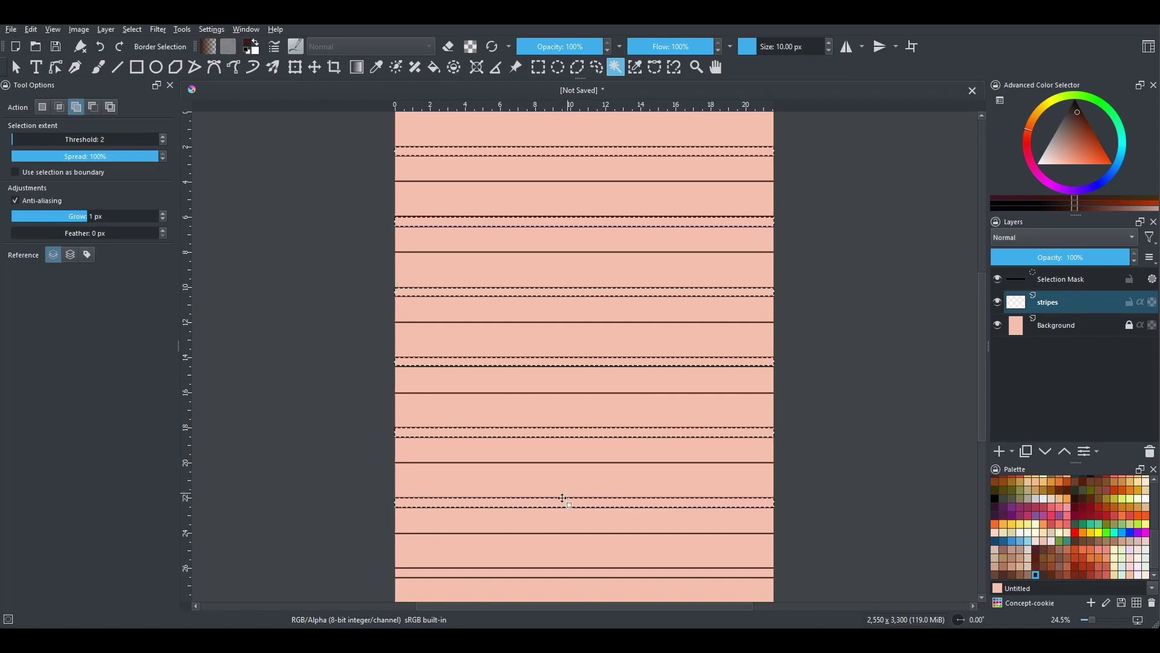
click(568, 572)
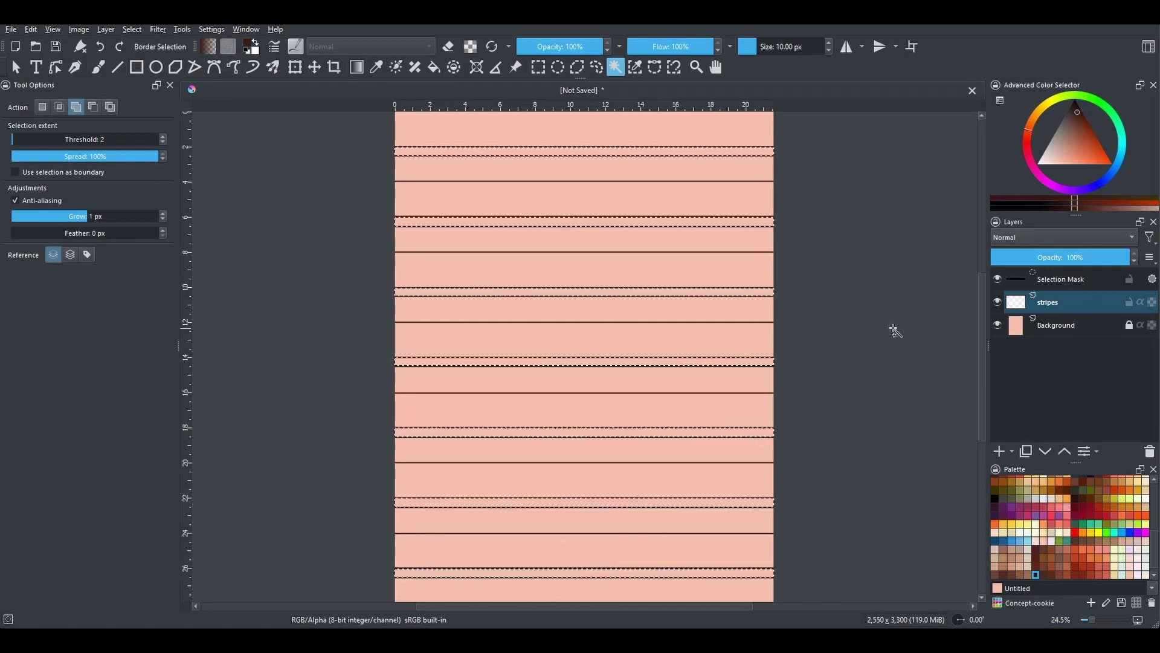
key(shift+BackSpace)
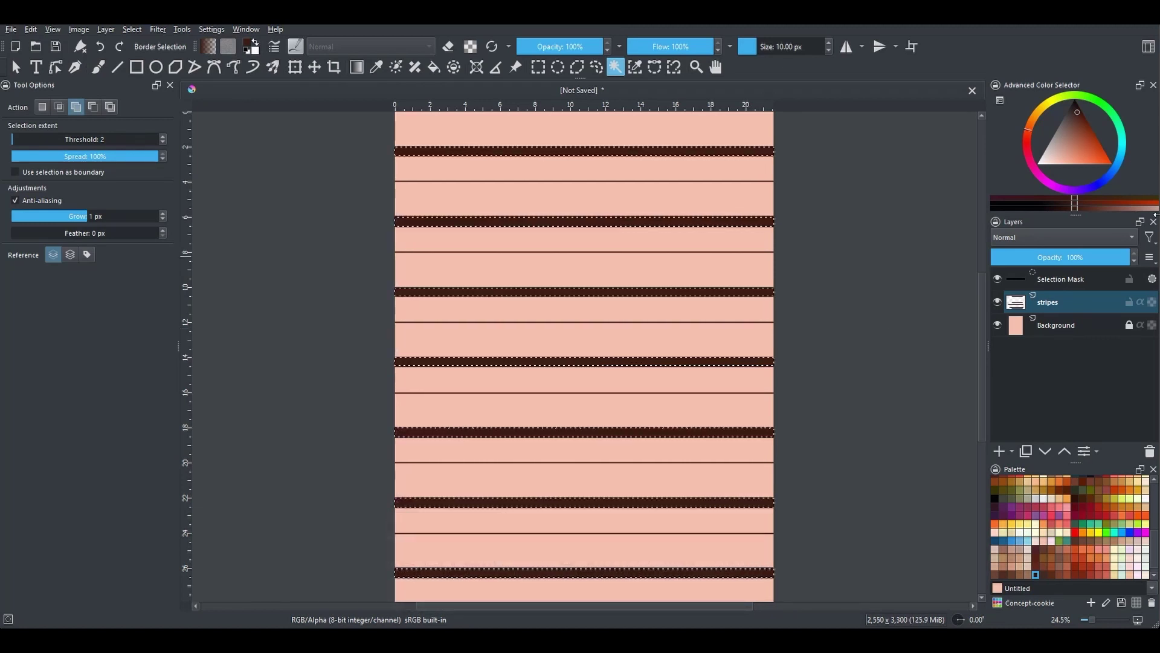
key(ctrl+shift+a)
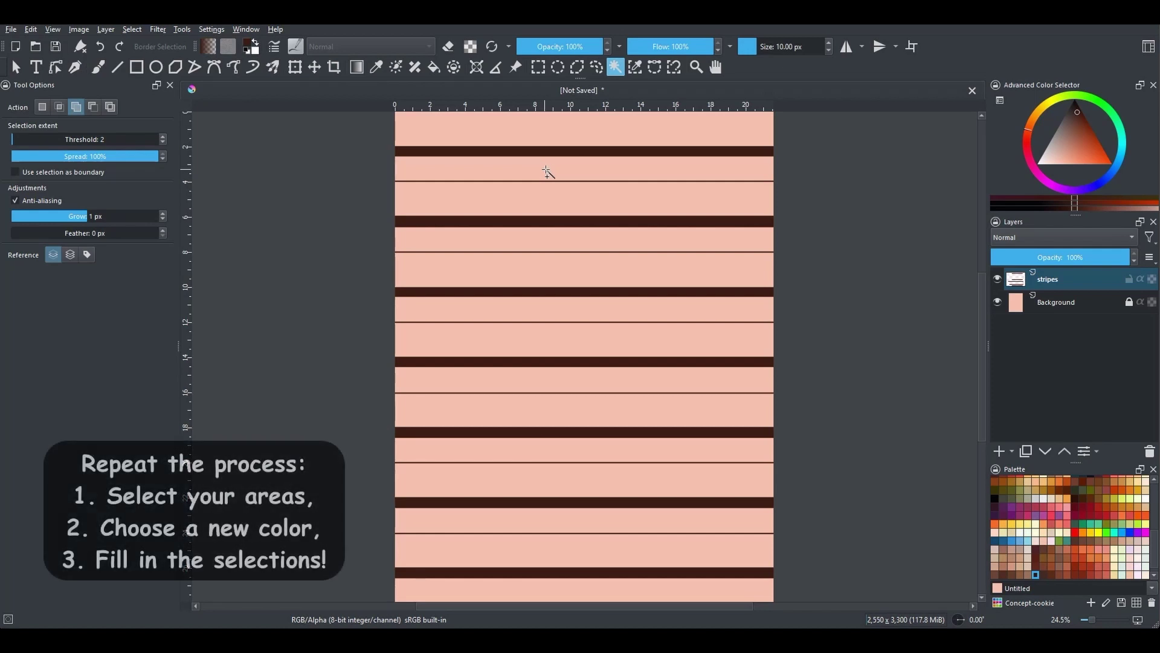
Select the three bands beneath the brown stripes, fill them mustard yellow, then deselect.
click(548, 172)
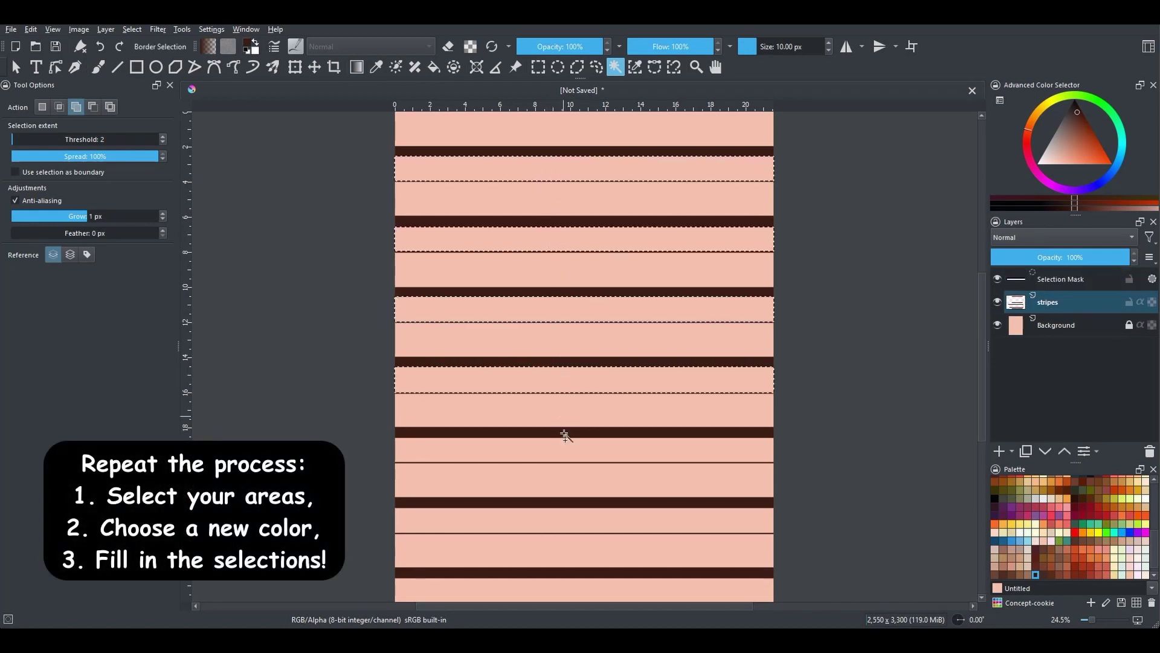
click(547, 518)
click(564, 591)
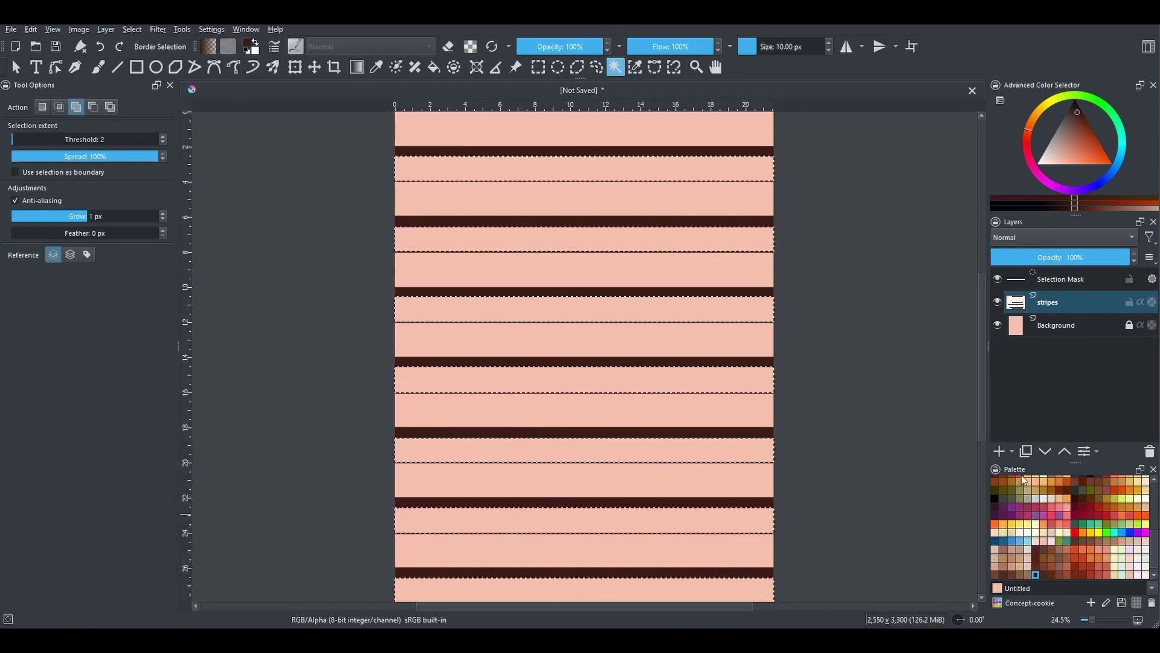
click(1039, 114)
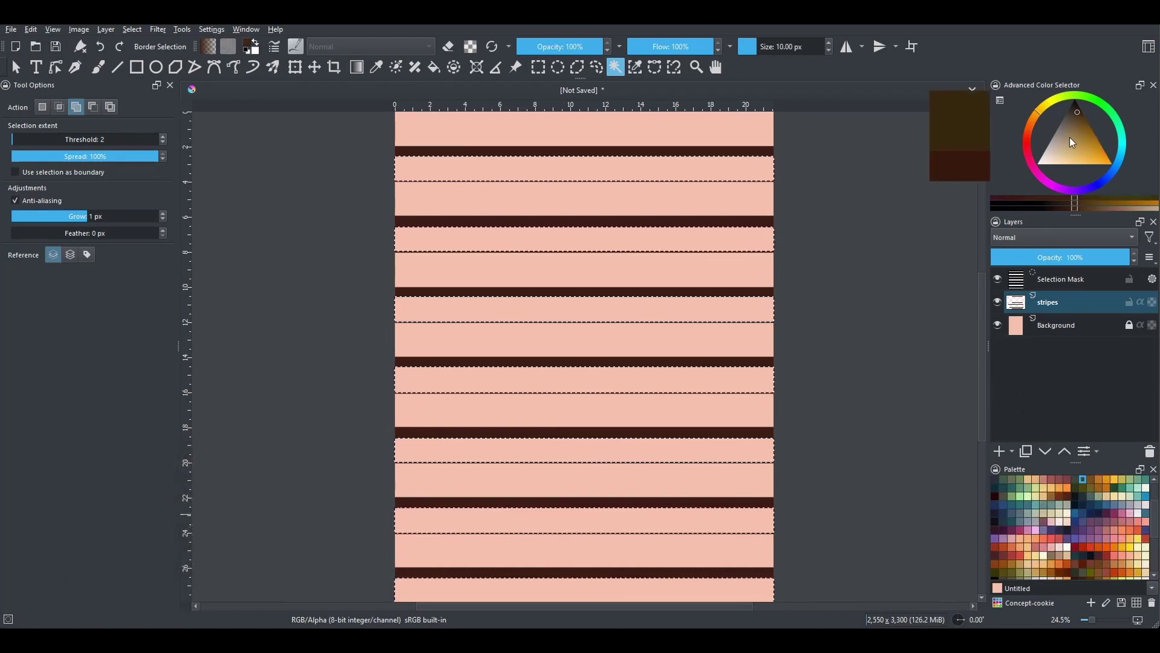
drag(1081, 144, 1088, 151)
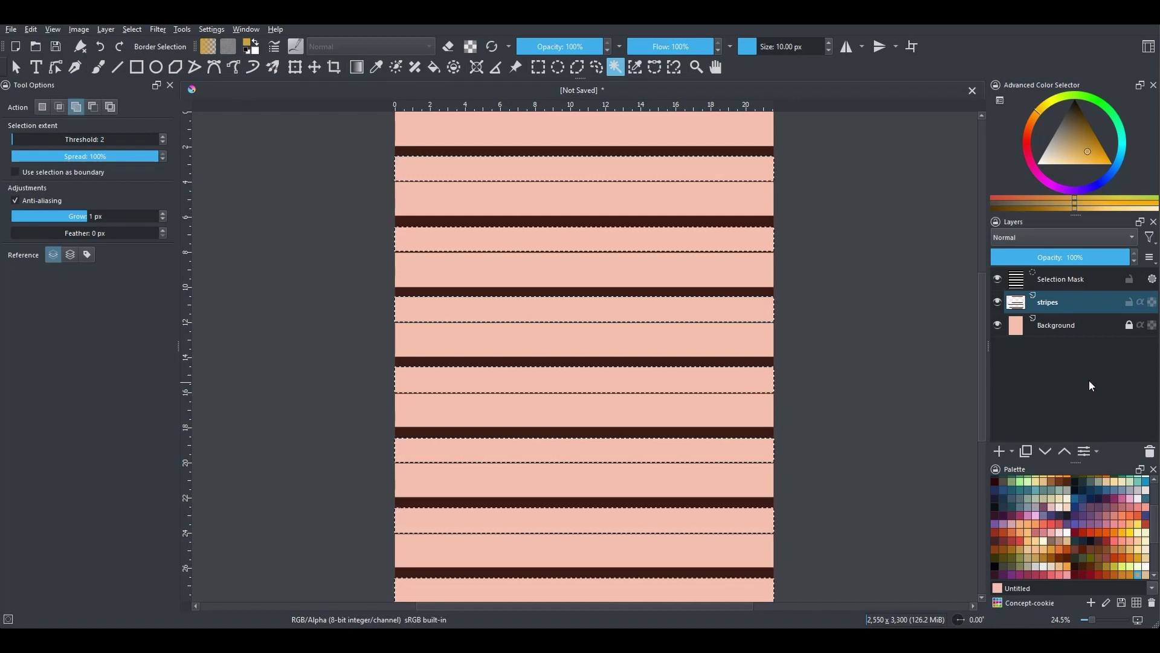
key(shift+BackSpace)
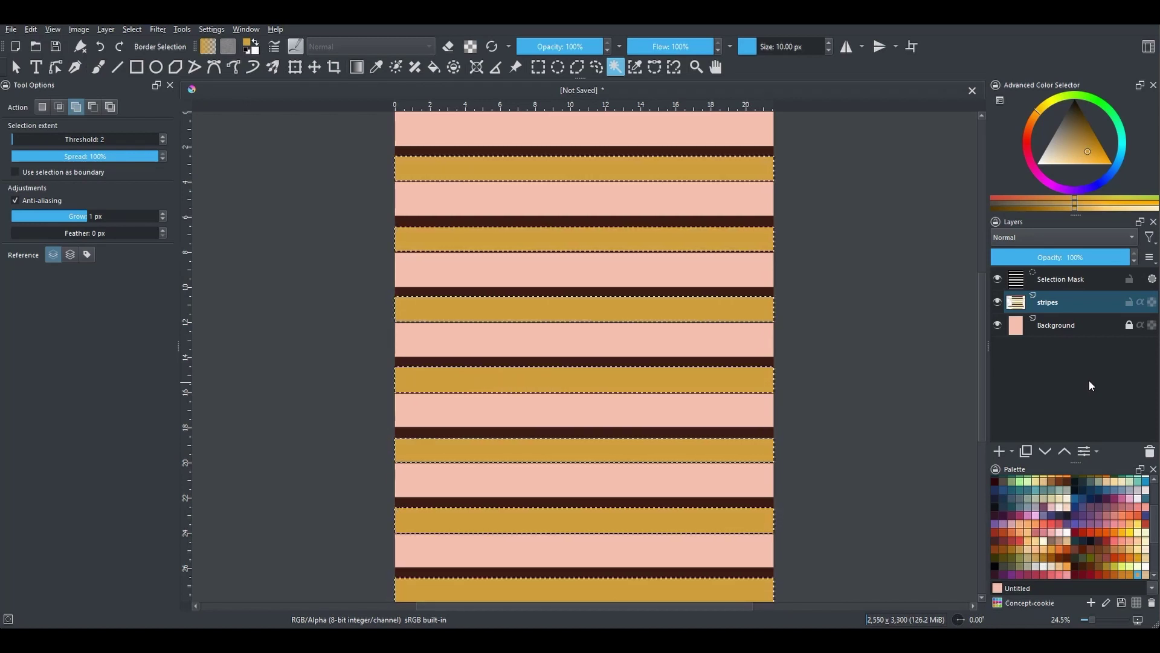
key(ctrl+shift+a)
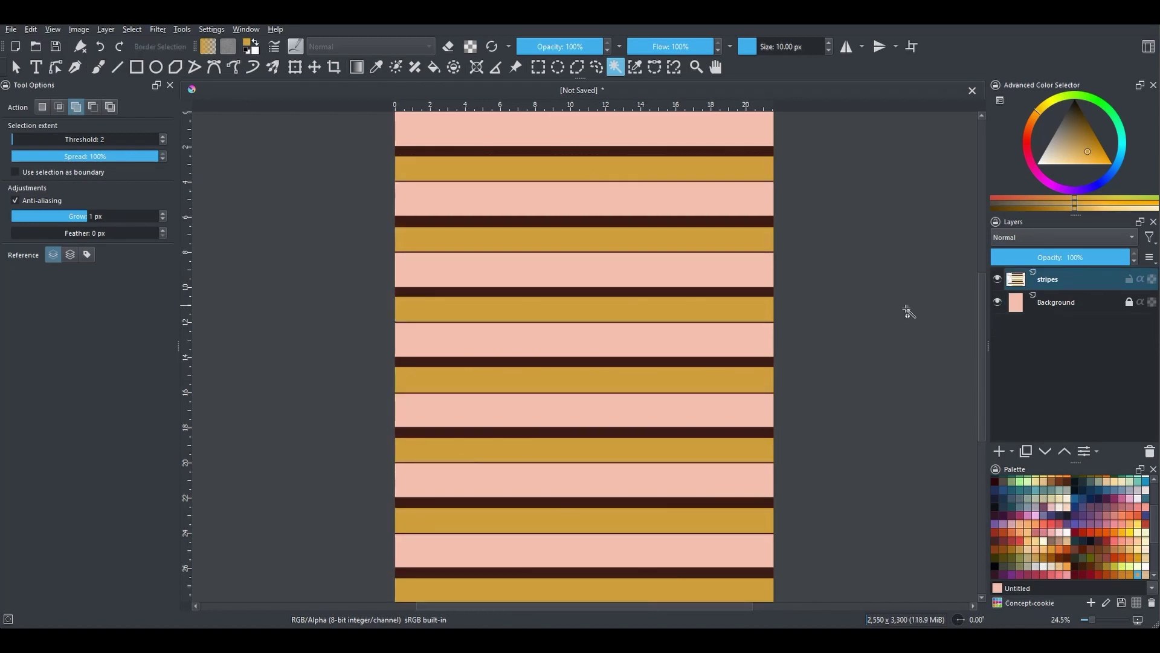